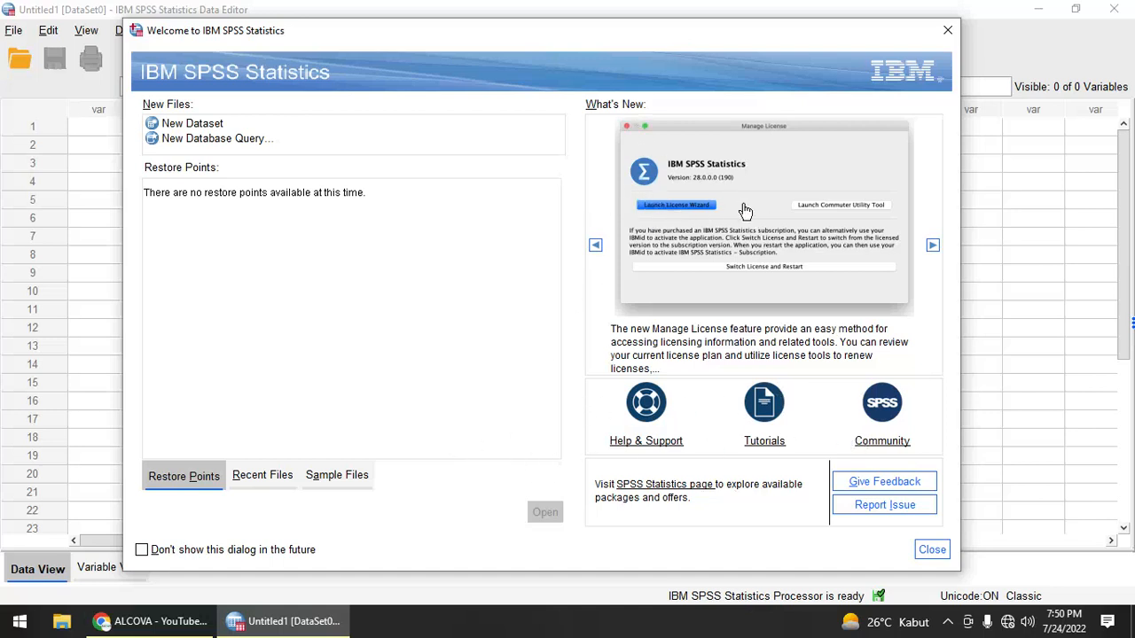
Look through the What's New feature highlights in the Welcome dialog.
click(595, 248)
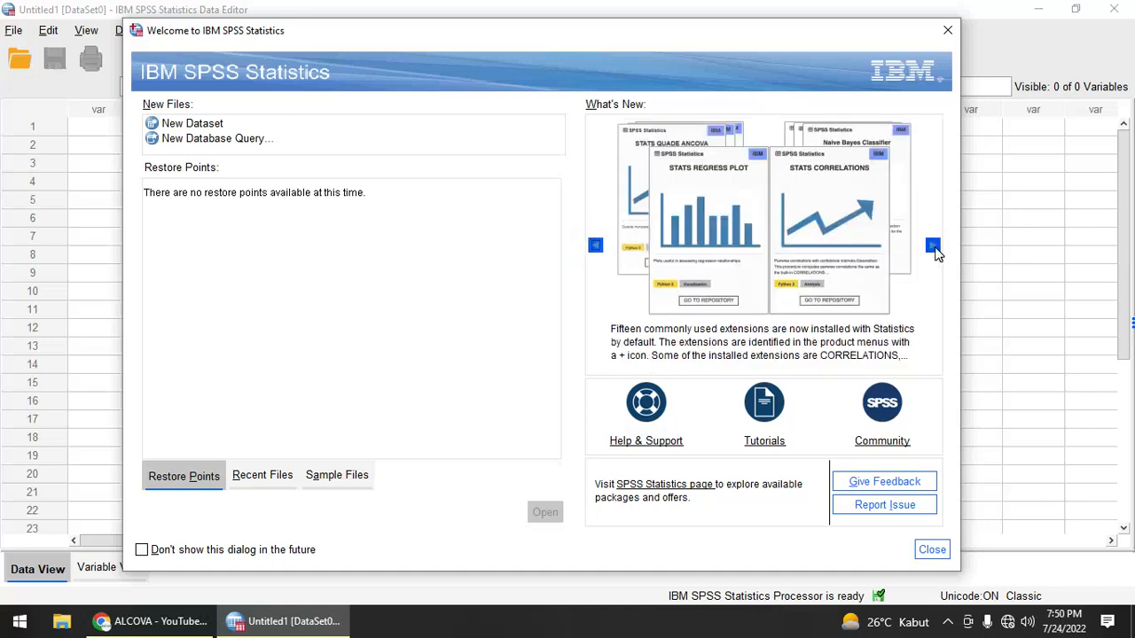
click(933, 247)
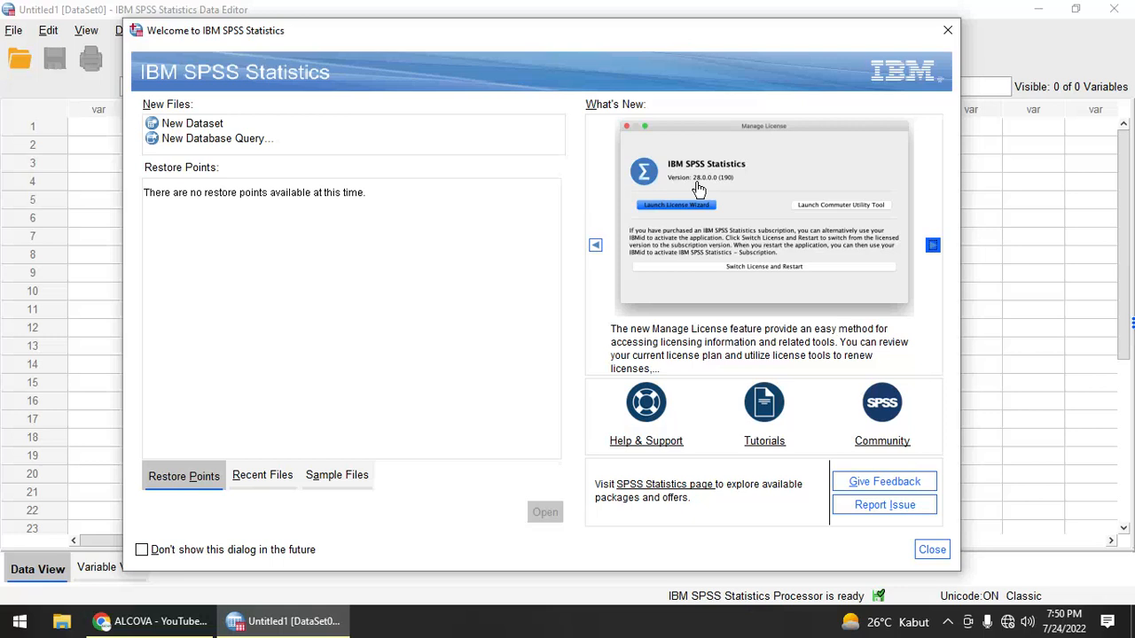
click(932, 246)
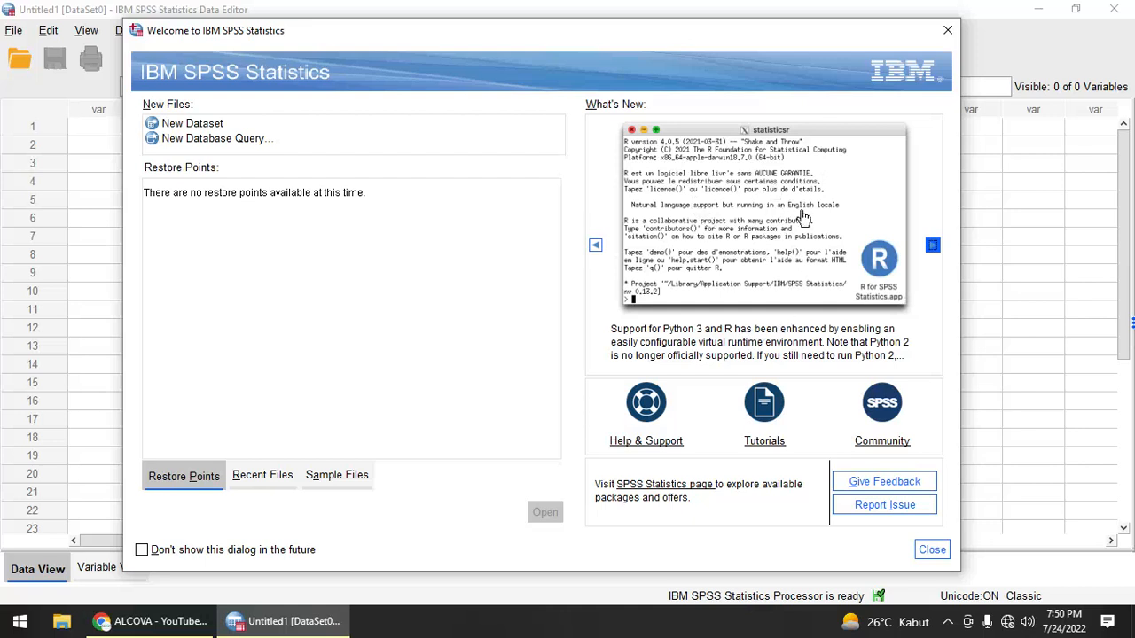
click(932, 246)
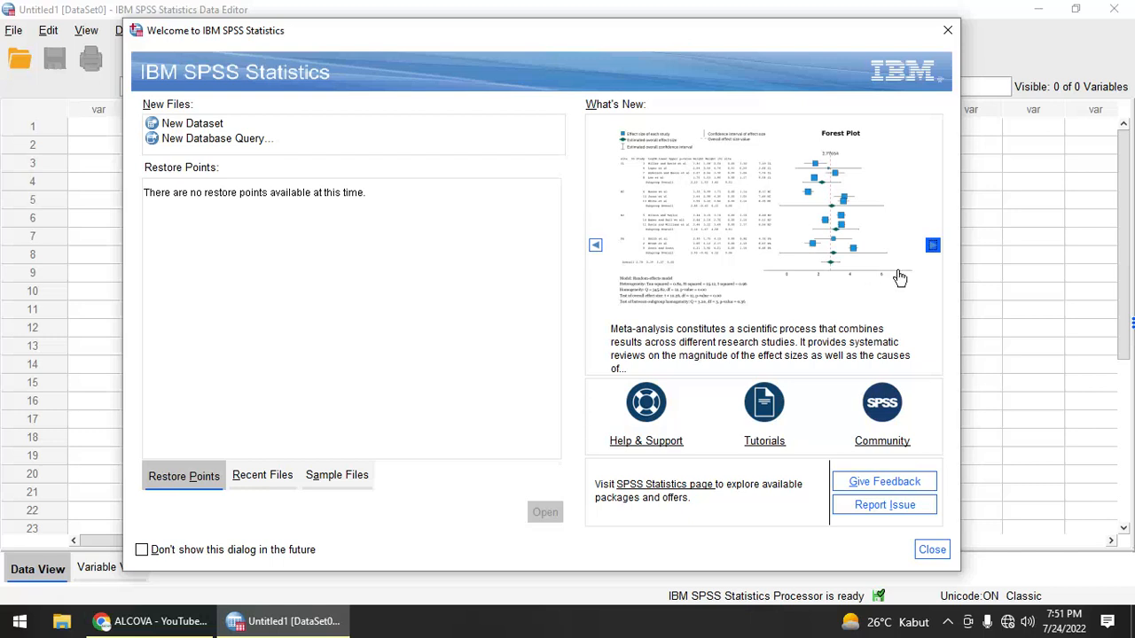
click(932, 246)
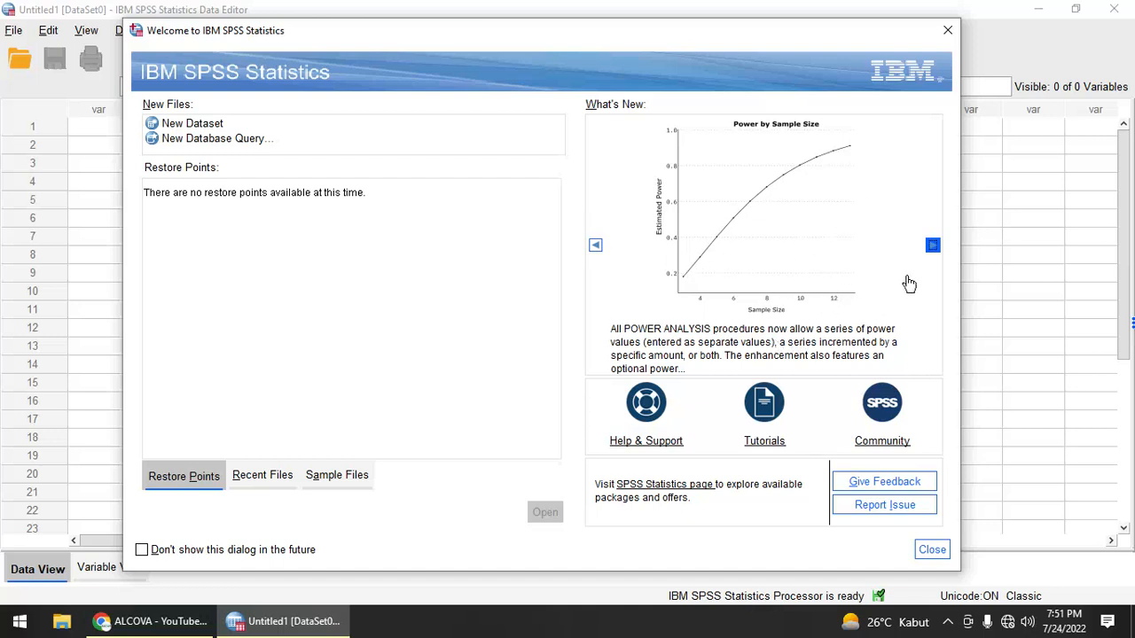
click(933, 246)
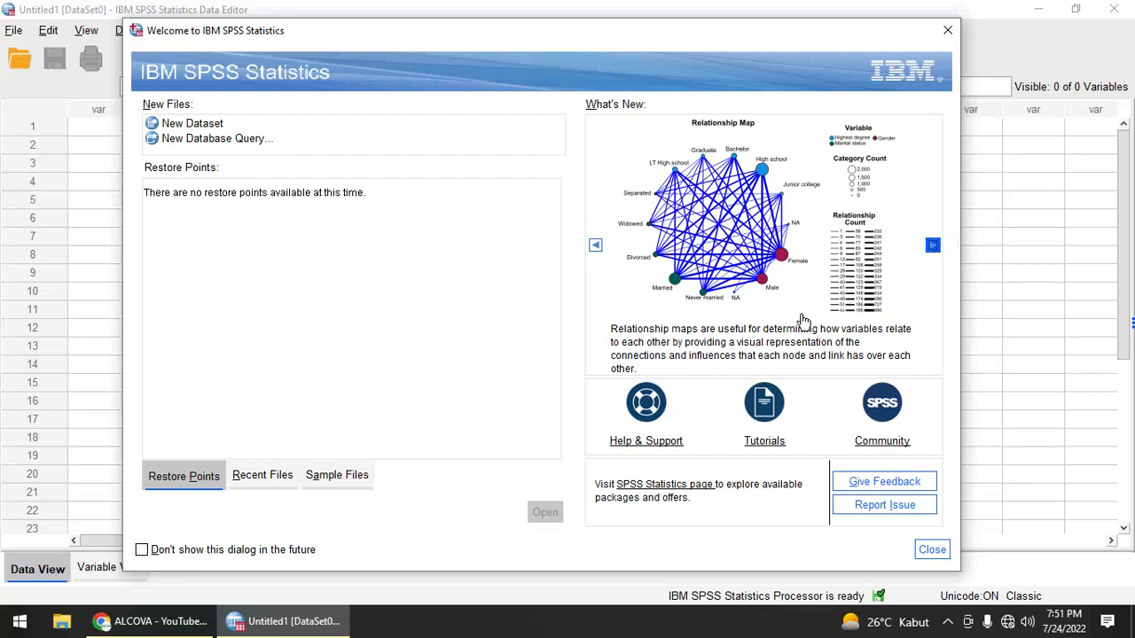
click(933, 247)
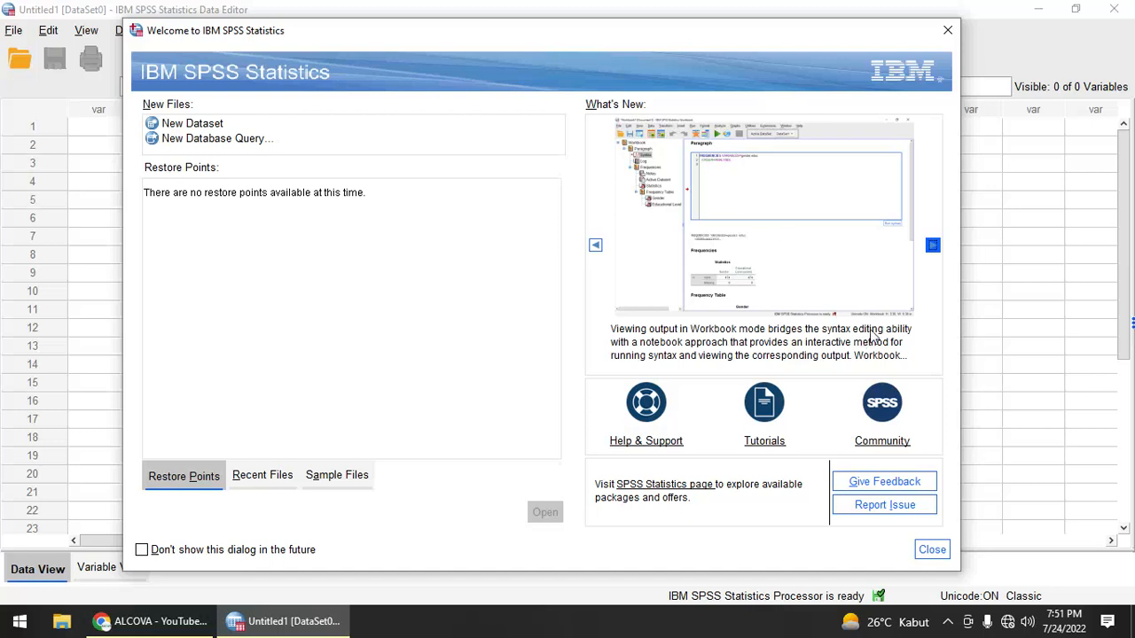
click(933, 245)
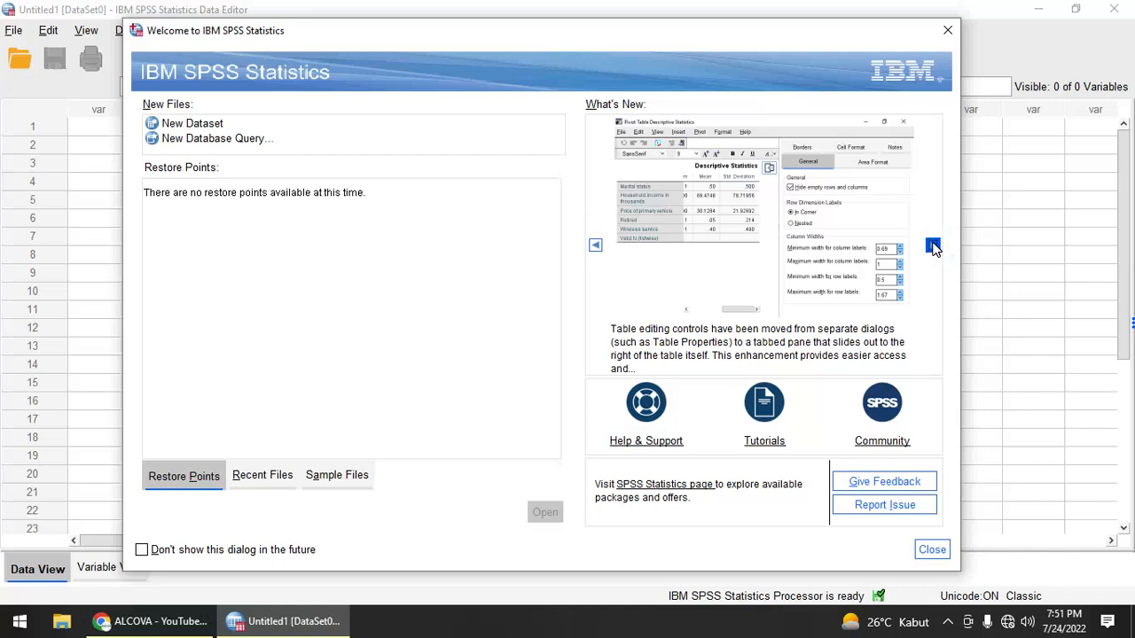
click(933, 245)
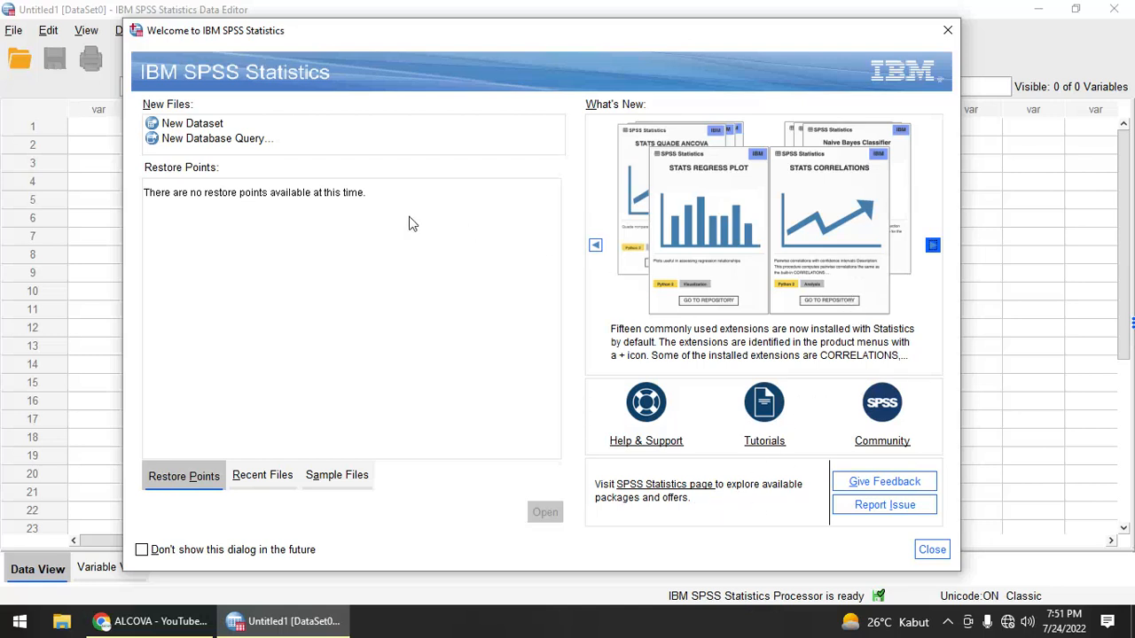
Review the sample files and recent files in the Welcome dialog, and put off the feedback request.
click(182, 126)
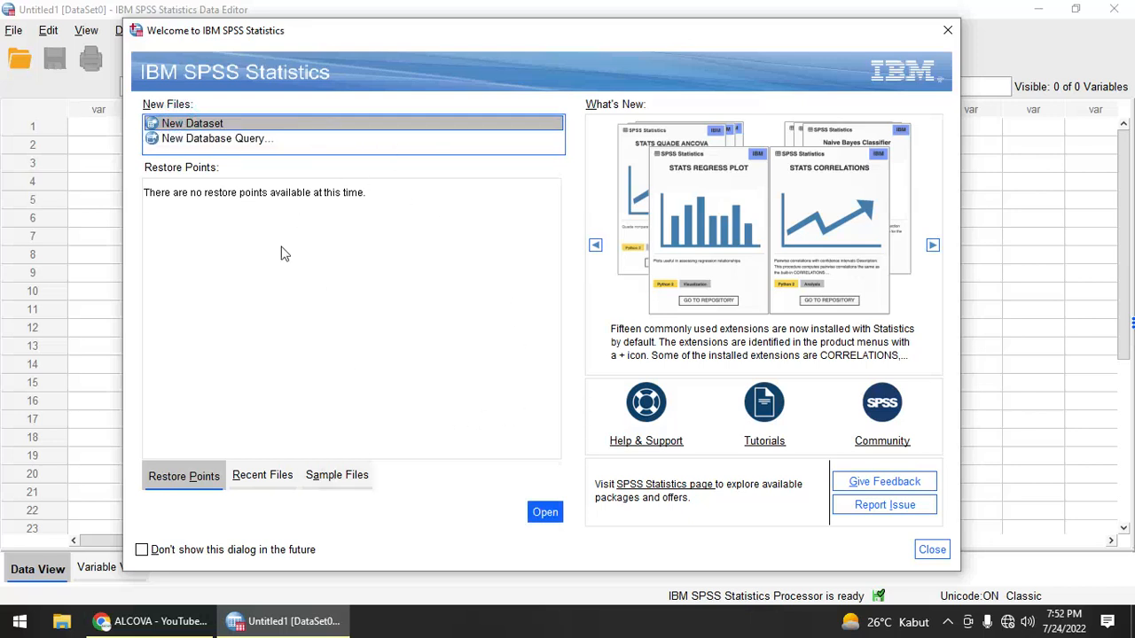
click(331, 482)
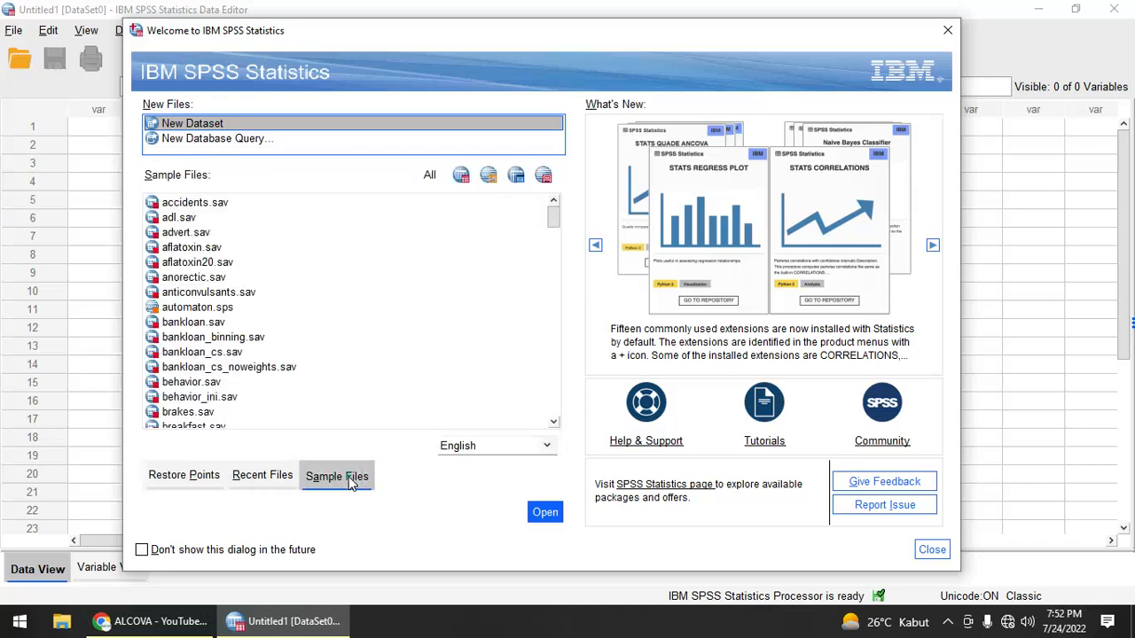
click(256, 479)
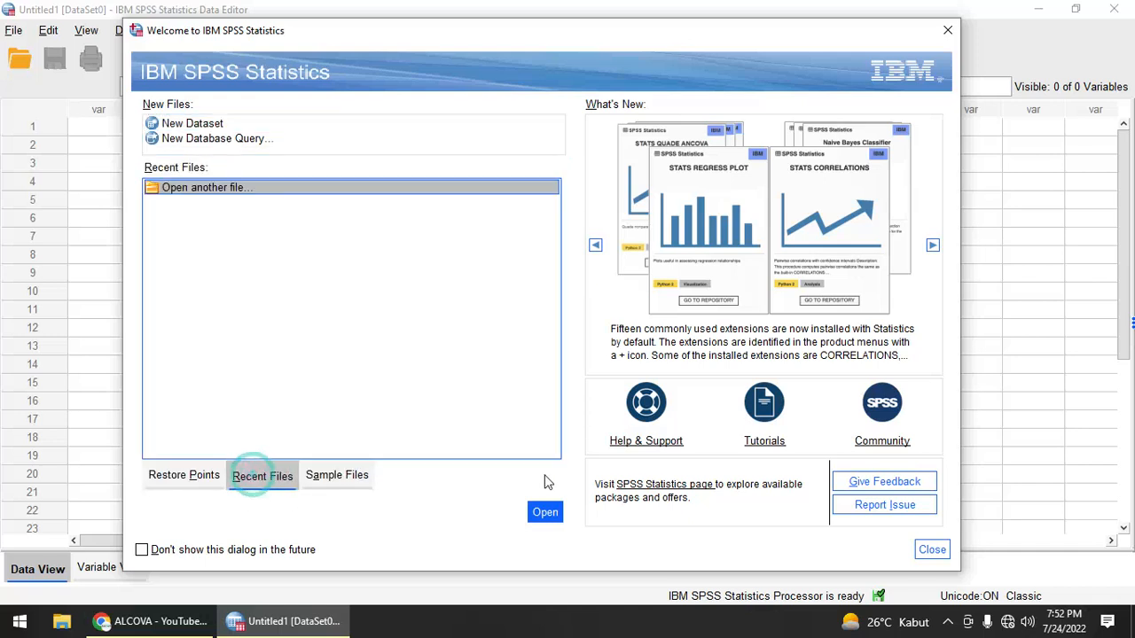
click(893, 485)
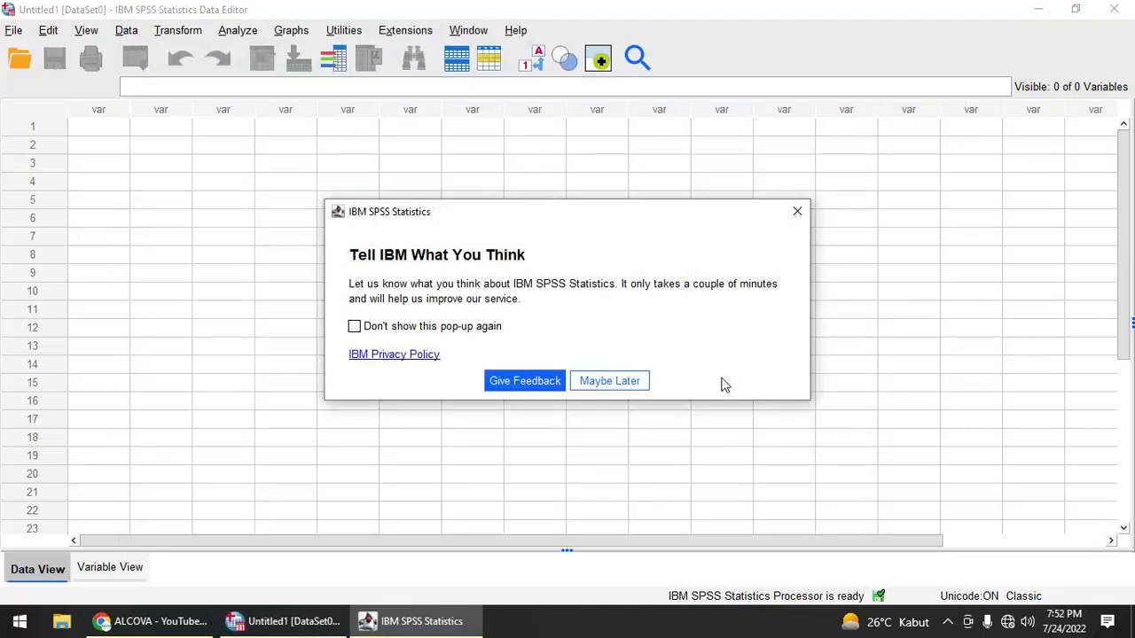
click(596, 389)
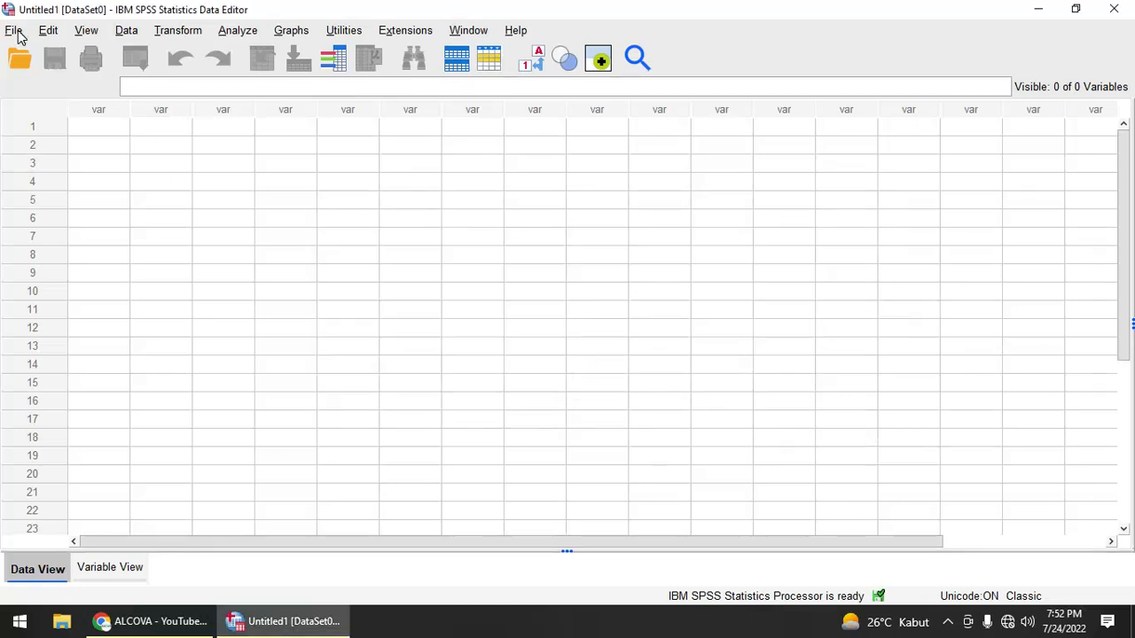
Reopen the Welcome dialog, switch its option to stay hidden in the future on and off again, and close it.
click(16, 32)
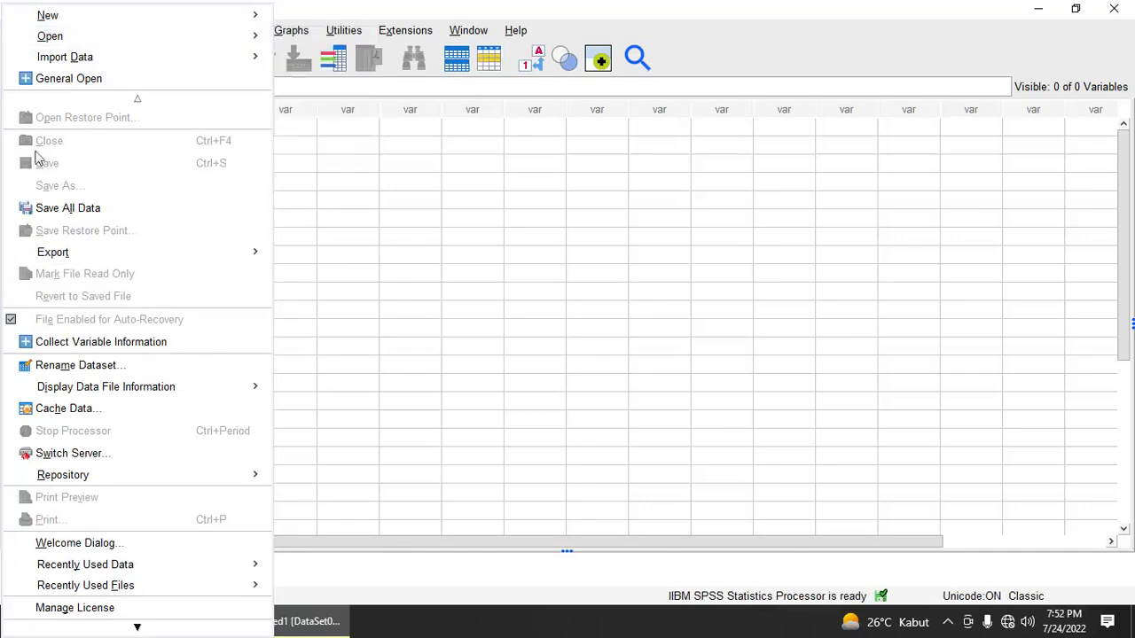
click(47, 542)
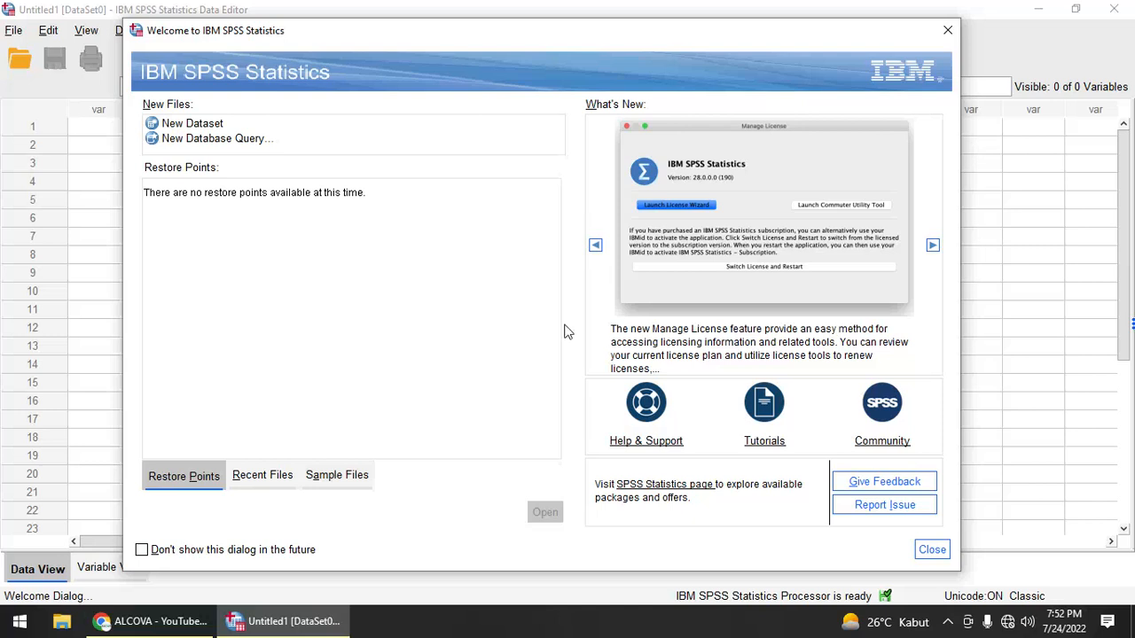
click(141, 551)
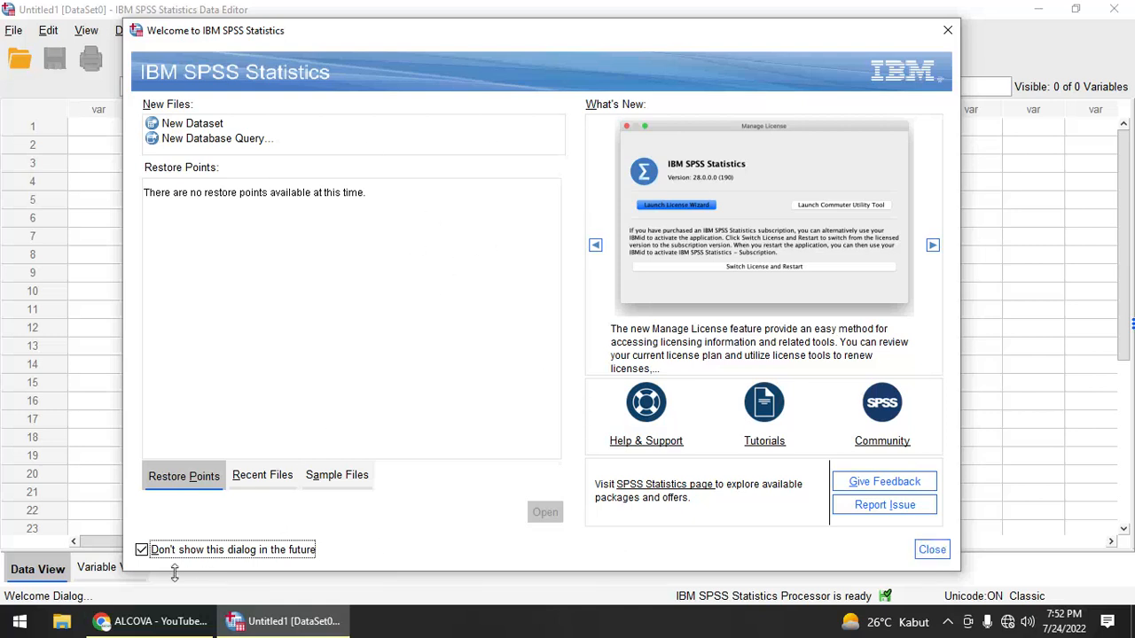
click(142, 551)
click(931, 549)
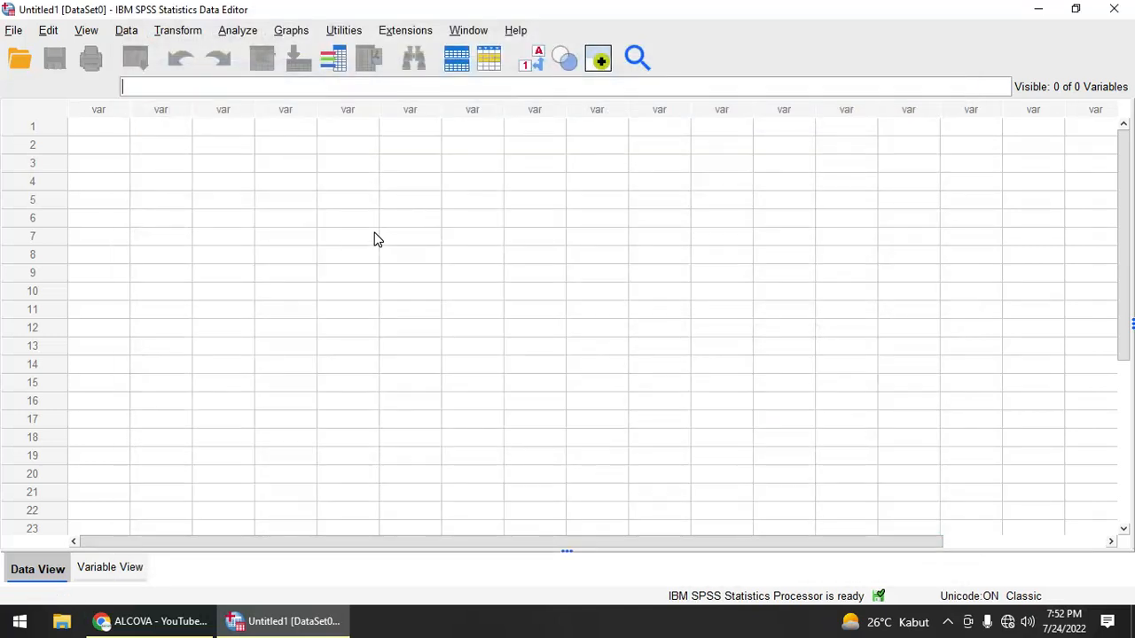
Compare the Data View and Variable View layouts of the empty dataset.
click(95, 571)
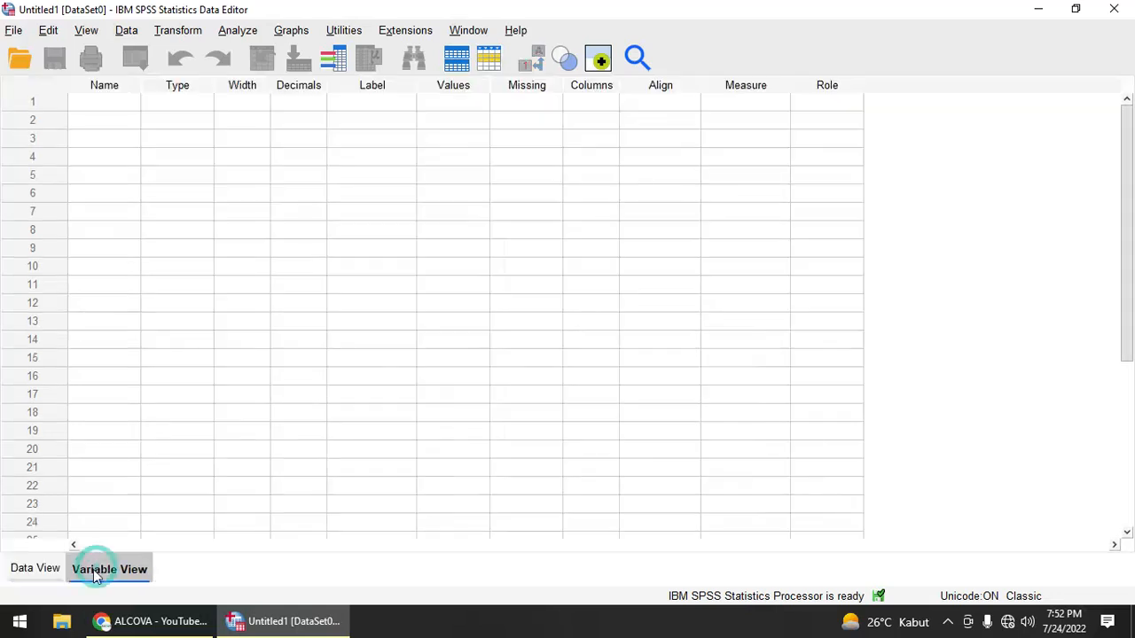
click(36, 570)
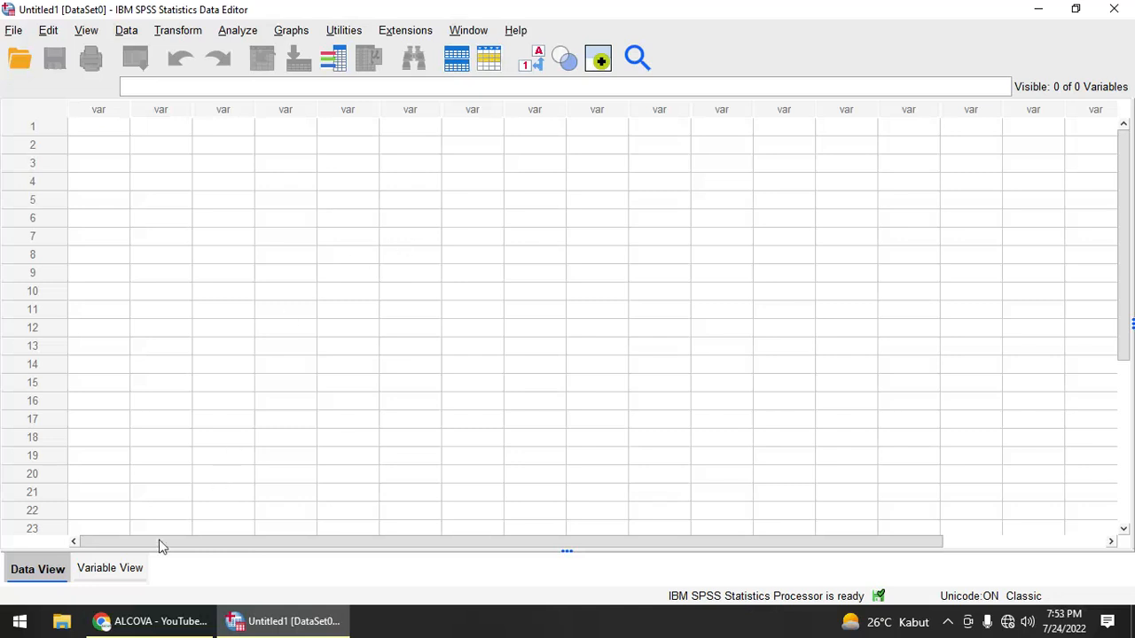
click(110, 569)
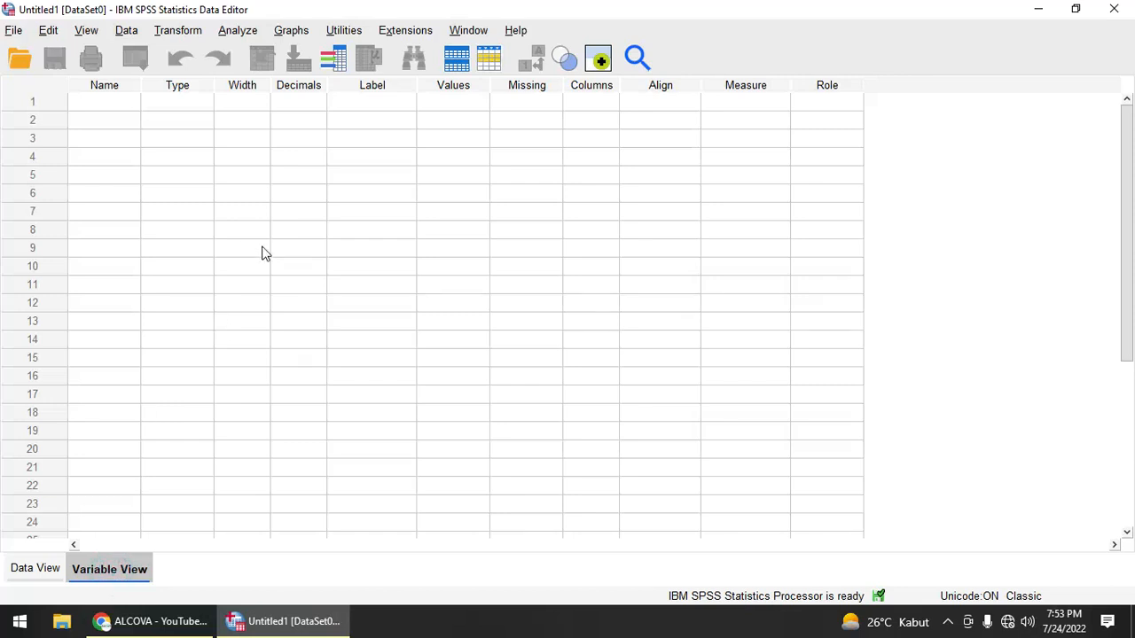
click(32, 568)
click(121, 568)
click(27, 569)
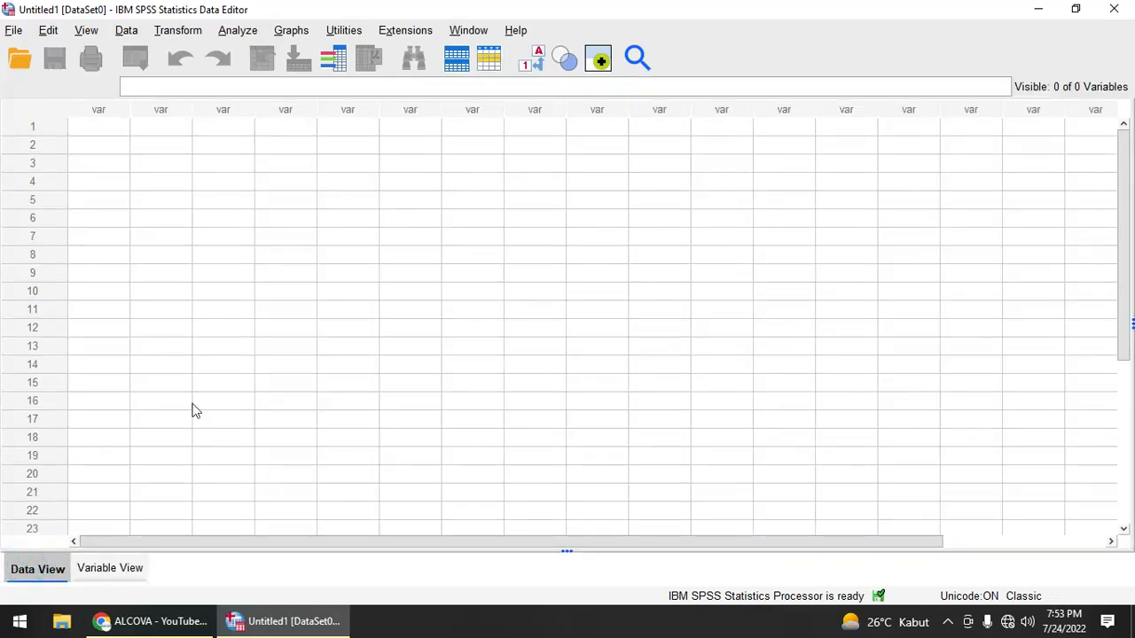
Define a variable named VAR1 in the first row of the Variable View.
click(104, 571)
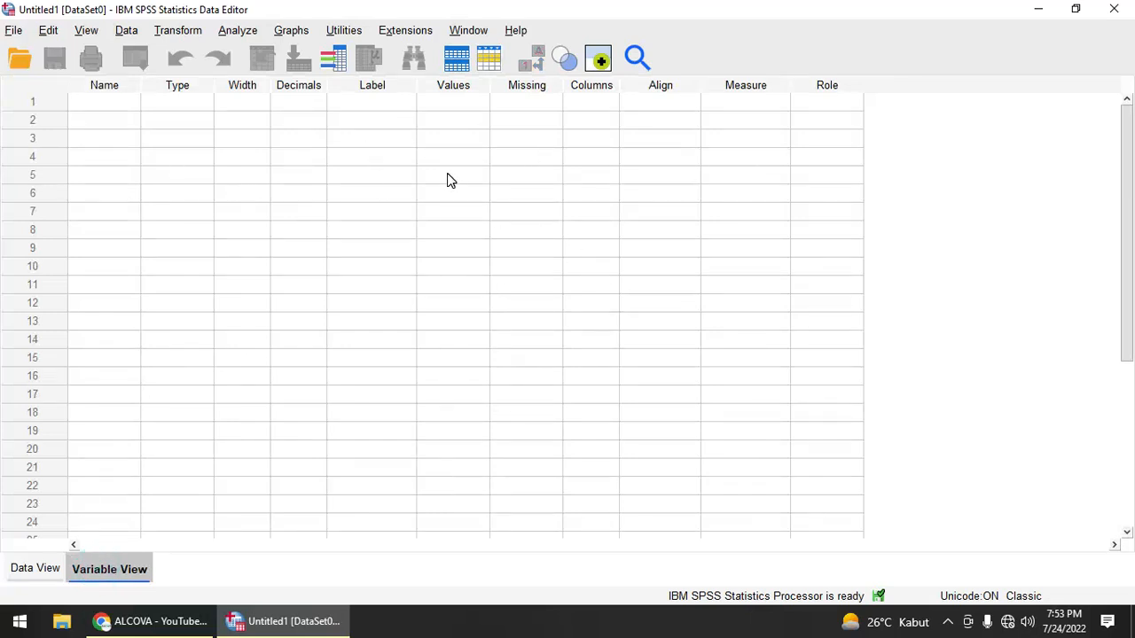
click(114, 102)
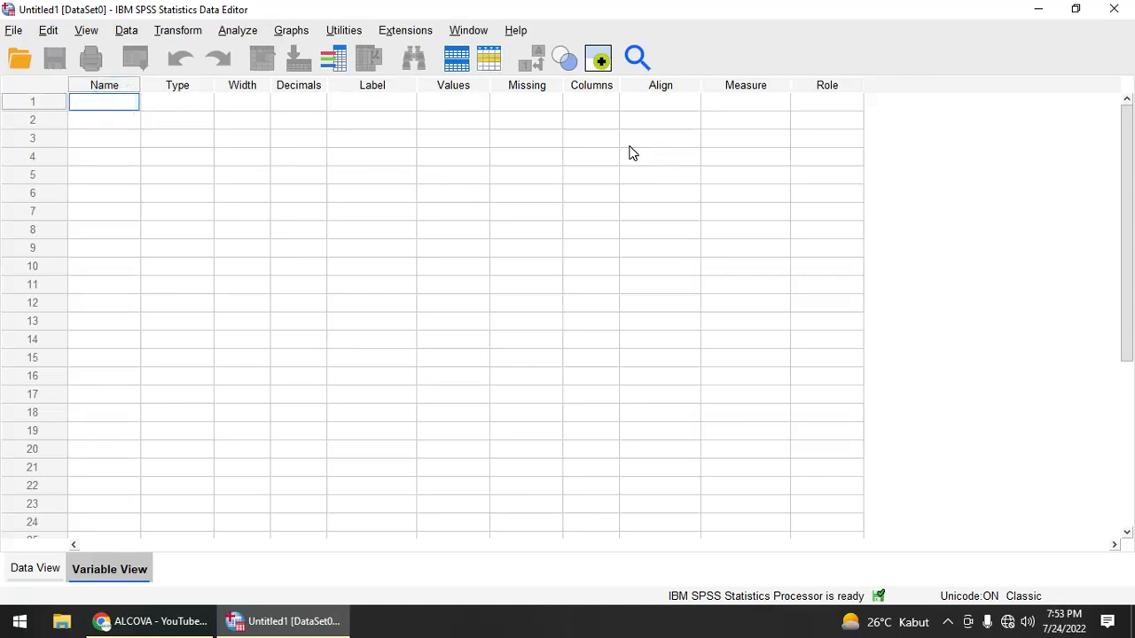
text(VAR1)
click(534, 249)
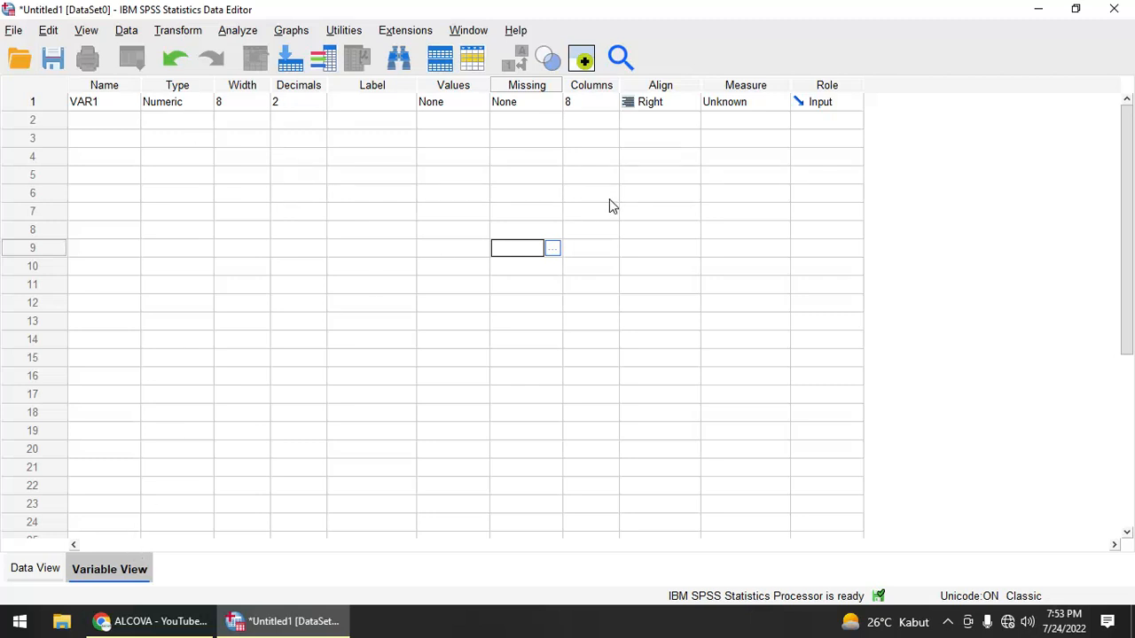
Check how the VAR1 variable appears as a column in the Data View.
click(97, 103)
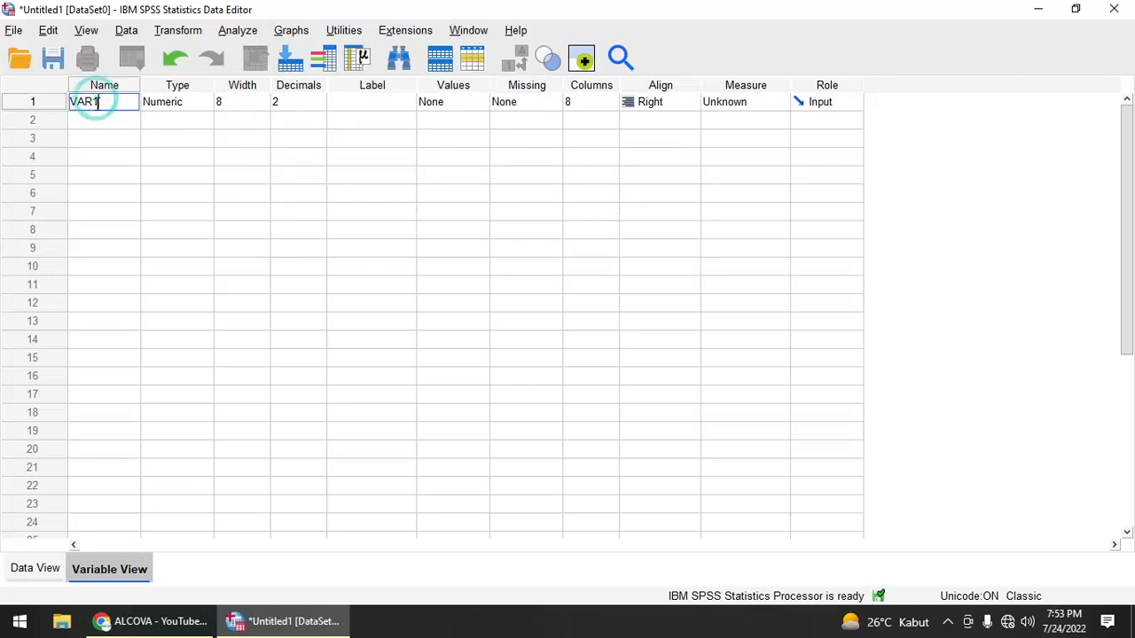
click(101, 124)
click(106, 102)
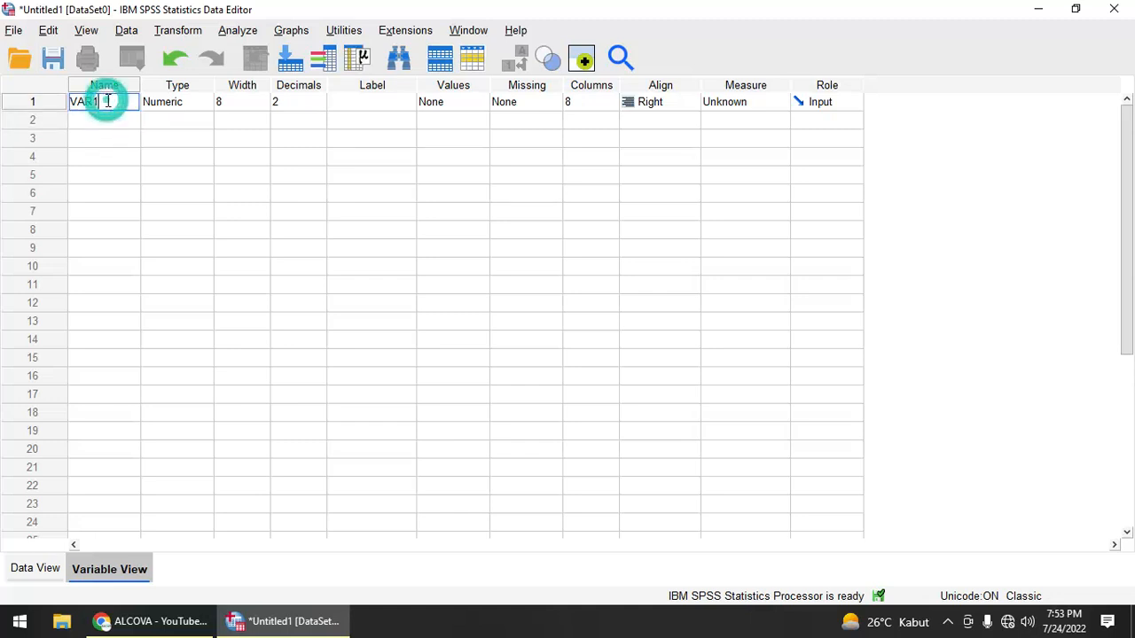
click(35, 570)
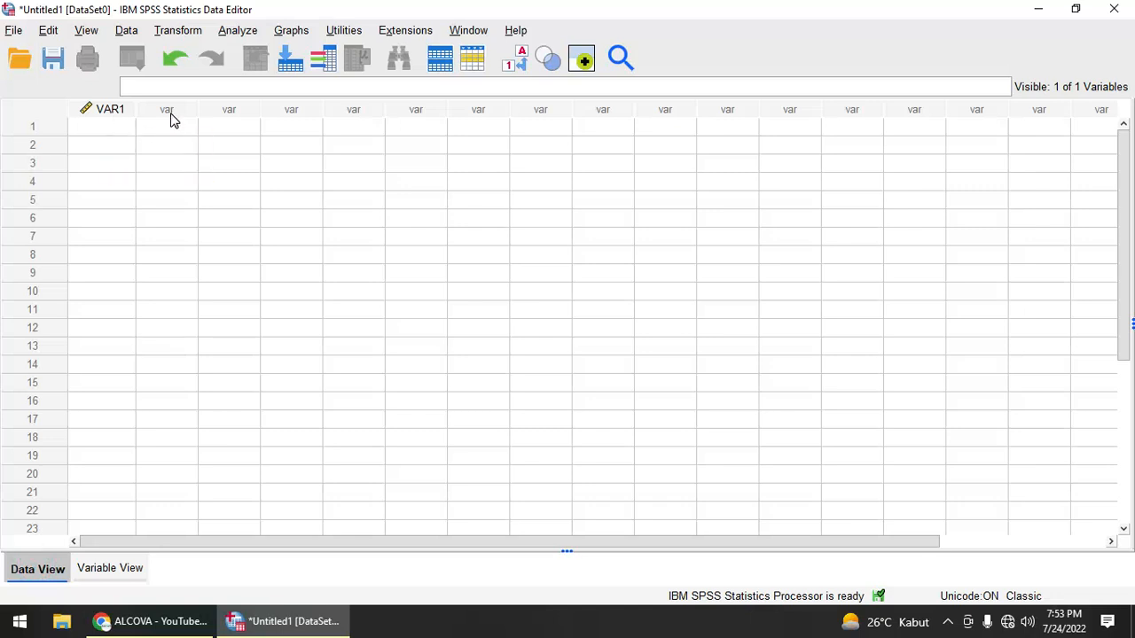
Add a second variable named HASILBELAJAR below VAR1 in the Variable View.
click(111, 570)
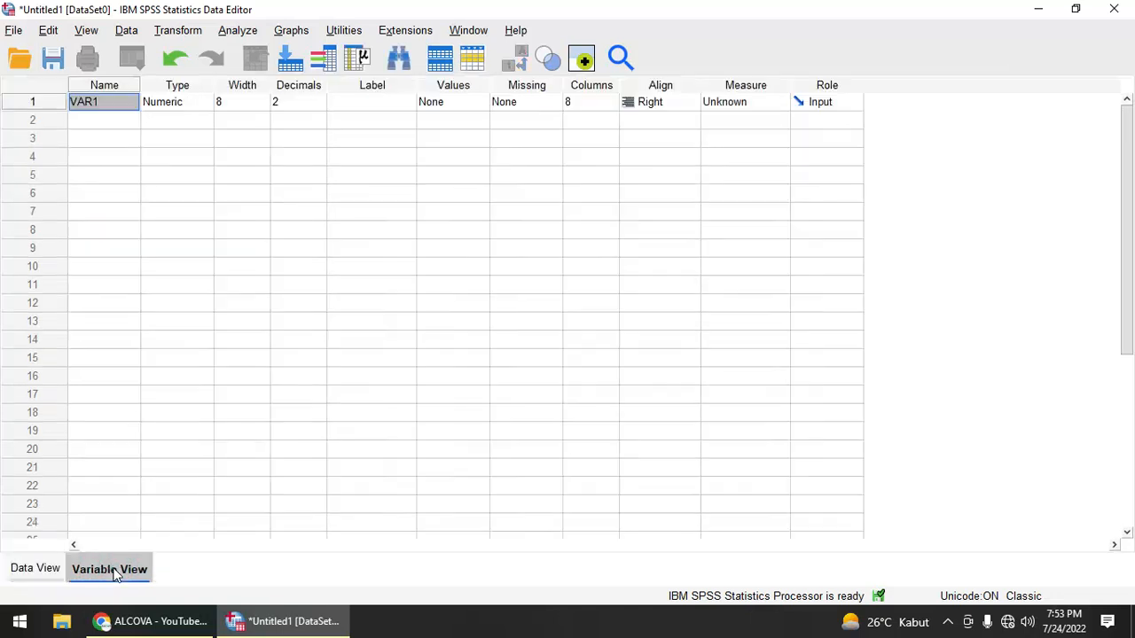
click(116, 118)
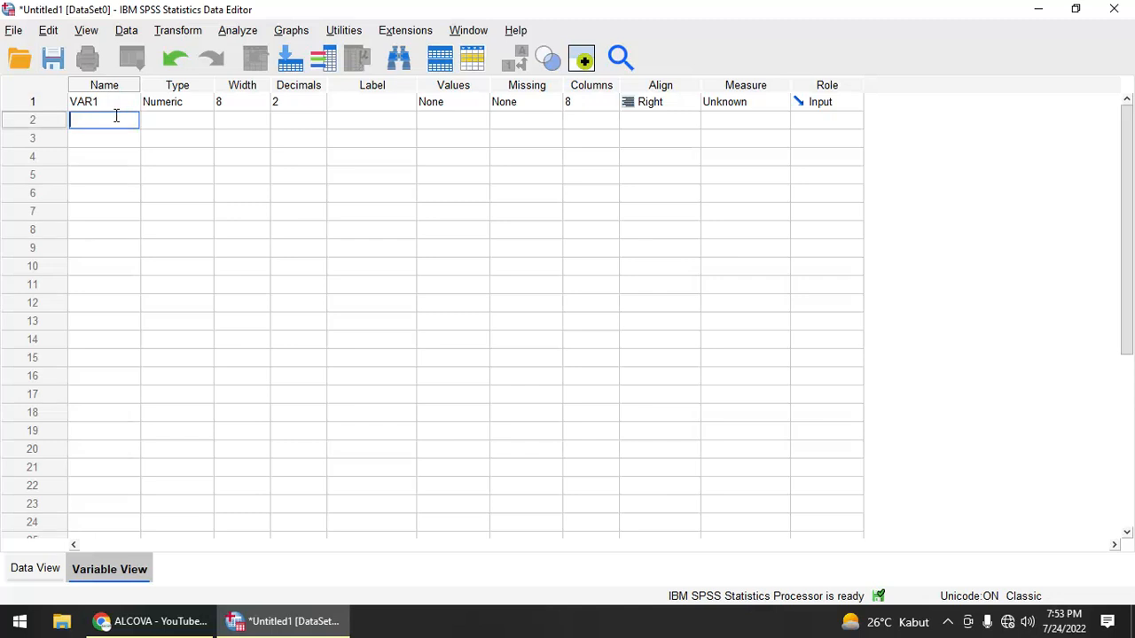
text(HASILBELAJAR)
key(Return)
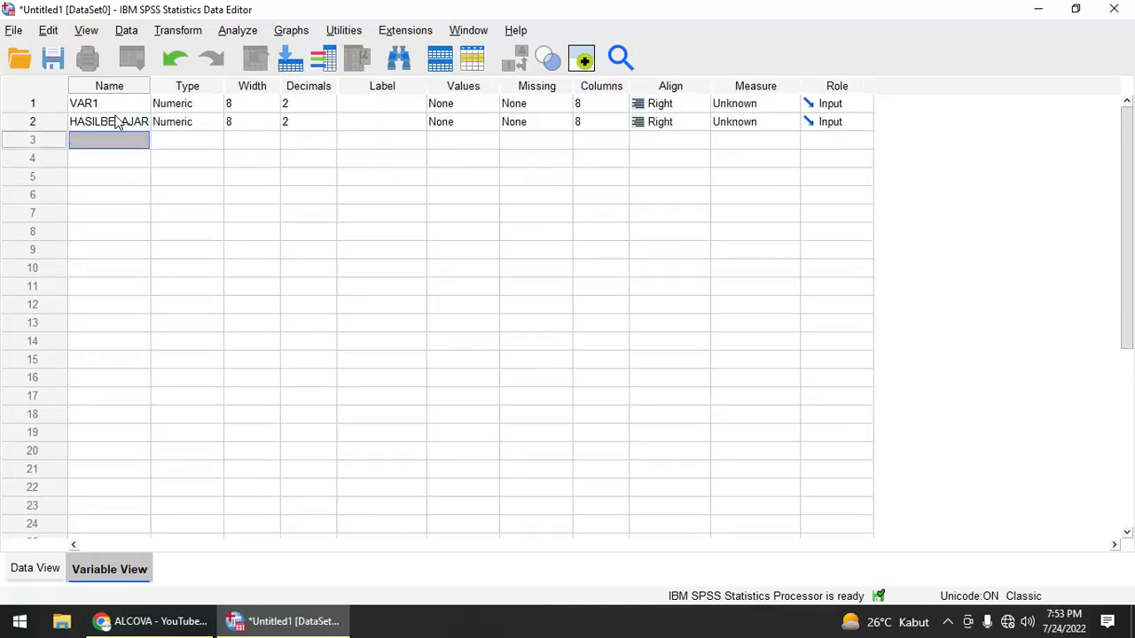
Widen the HASILBELAJAR column in the Data View so its full name fits on one line.
click(31, 571)
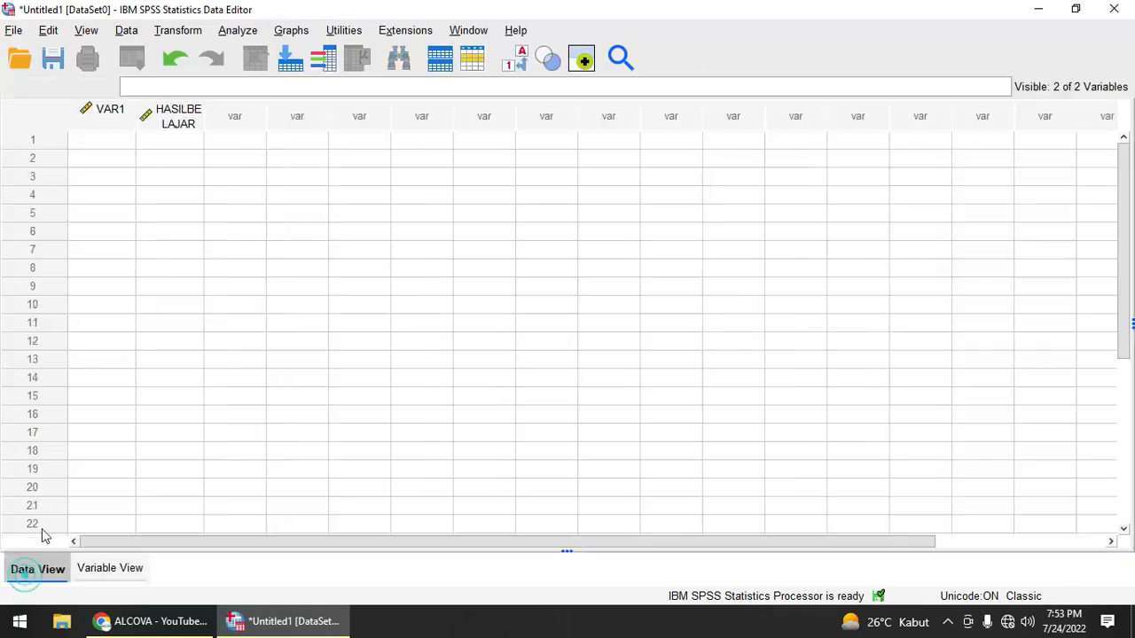
double_click(203, 113)
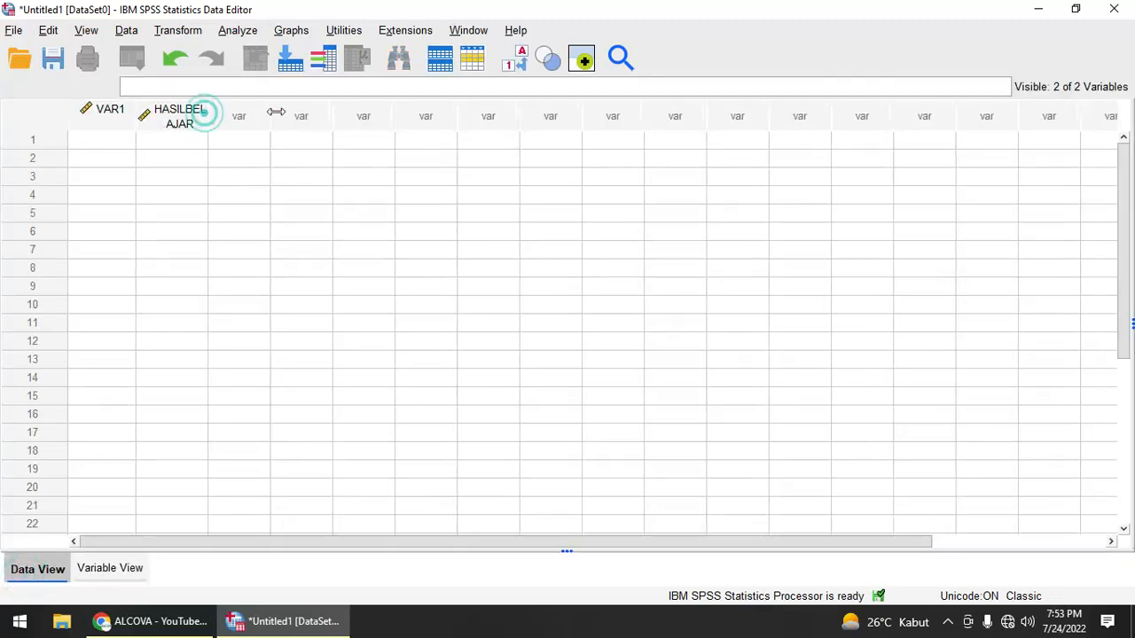
drag(252, 111, 314, 111)
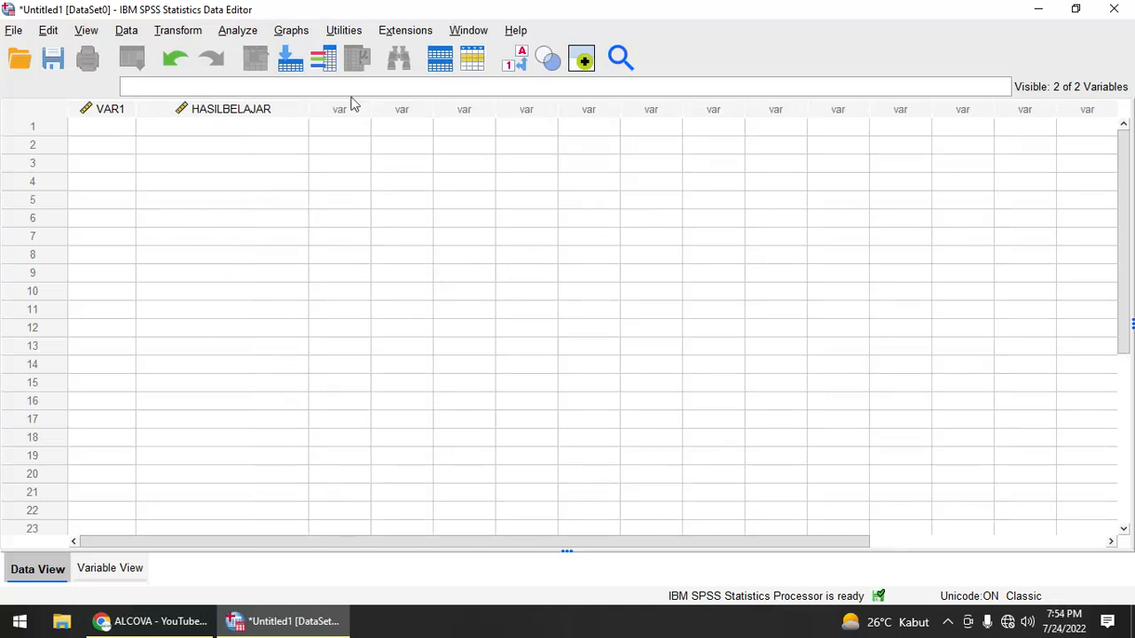
Create a new output document, move its Viewer window aside to inspect it, and close it.
click(13, 30)
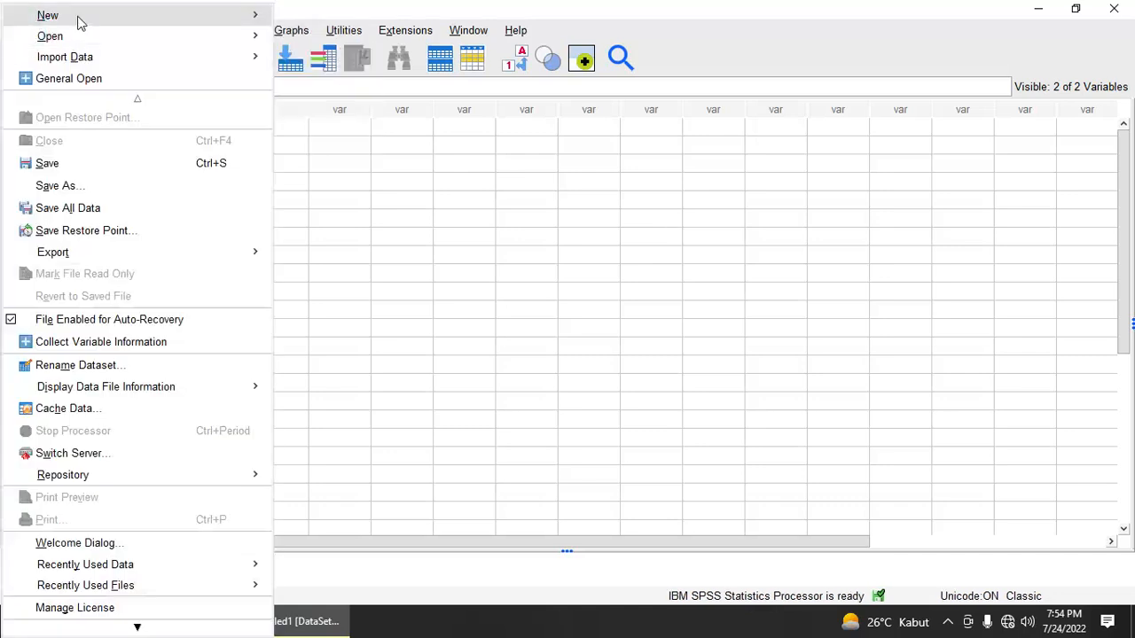
mouse_move(177, 20)
click(309, 63)
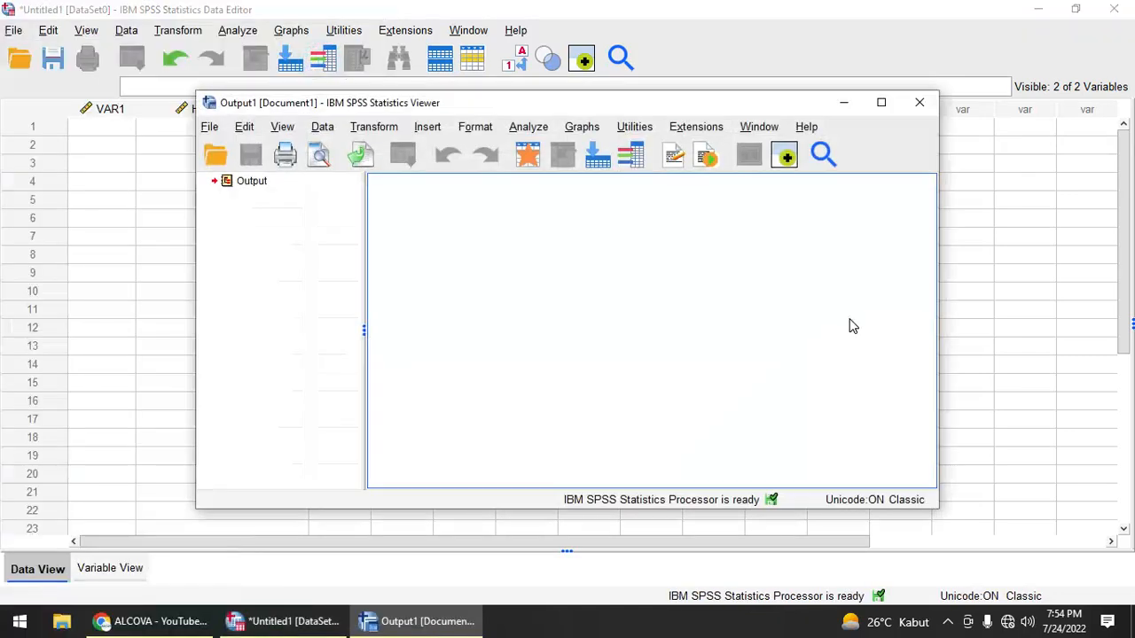
drag(609, 104, 769, 85)
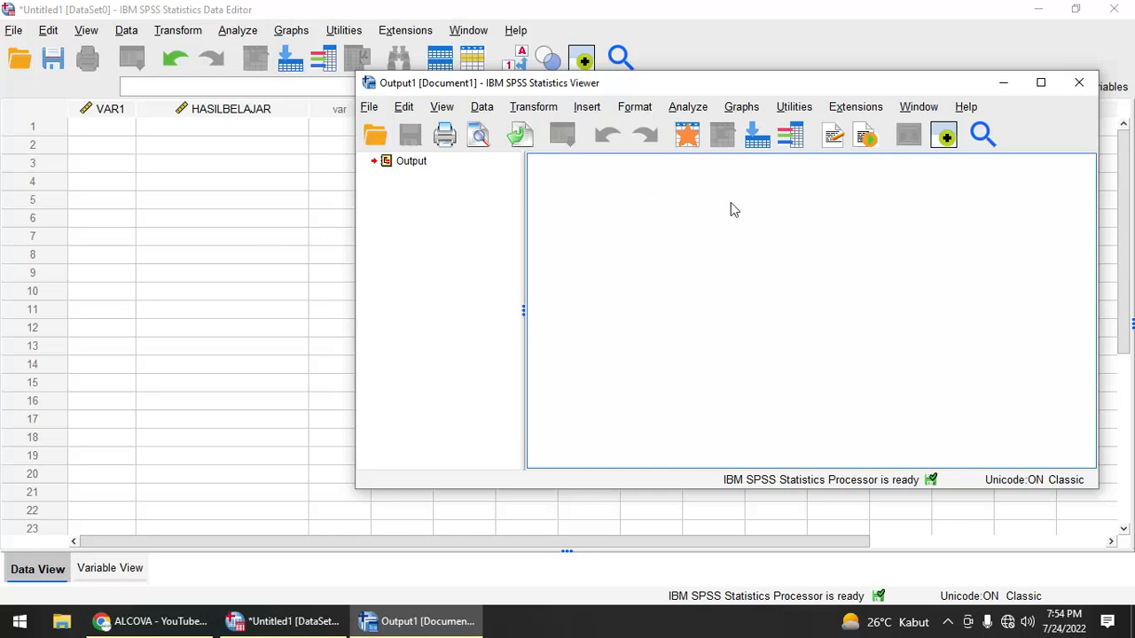
click(1076, 93)
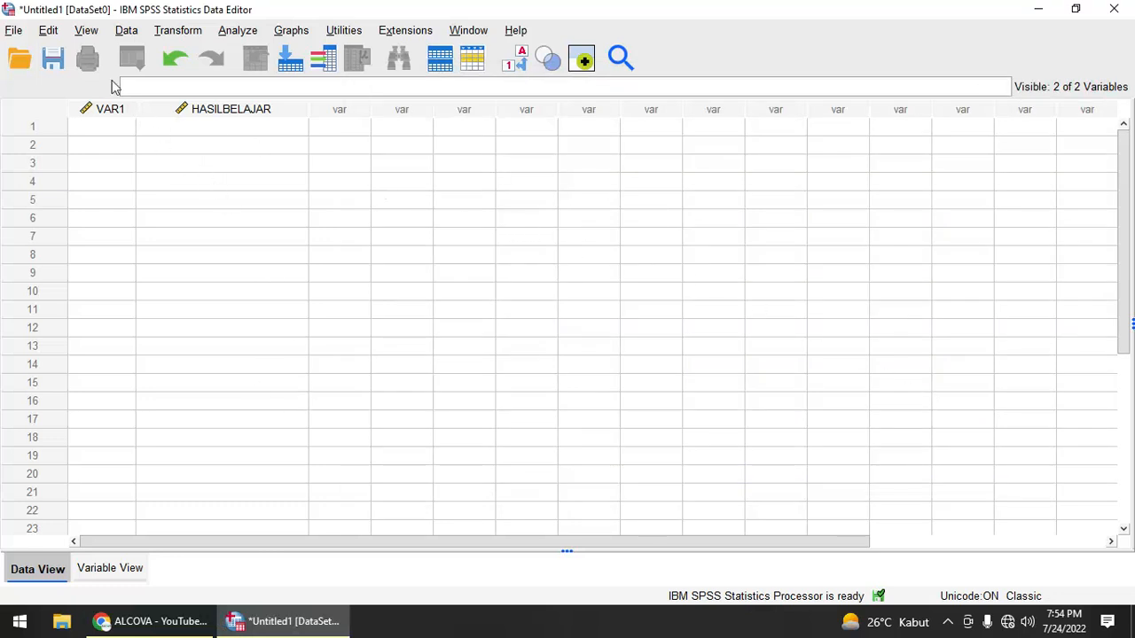
Review the file commands for opening, importing, saving and exporting data without running any of them.
click(13, 32)
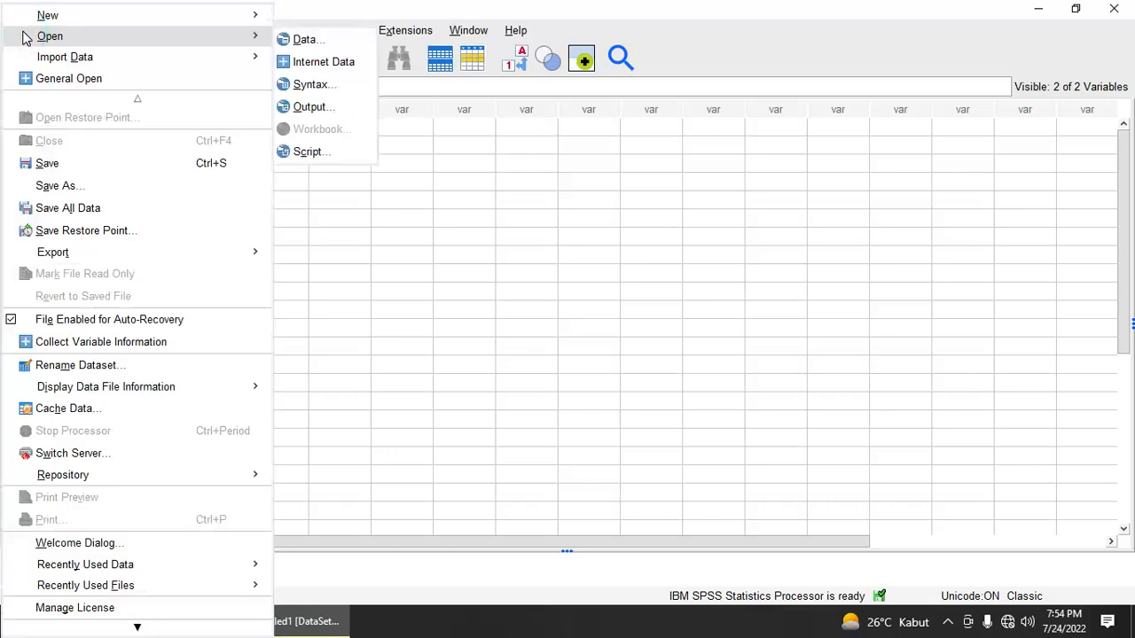
click(641, 277)
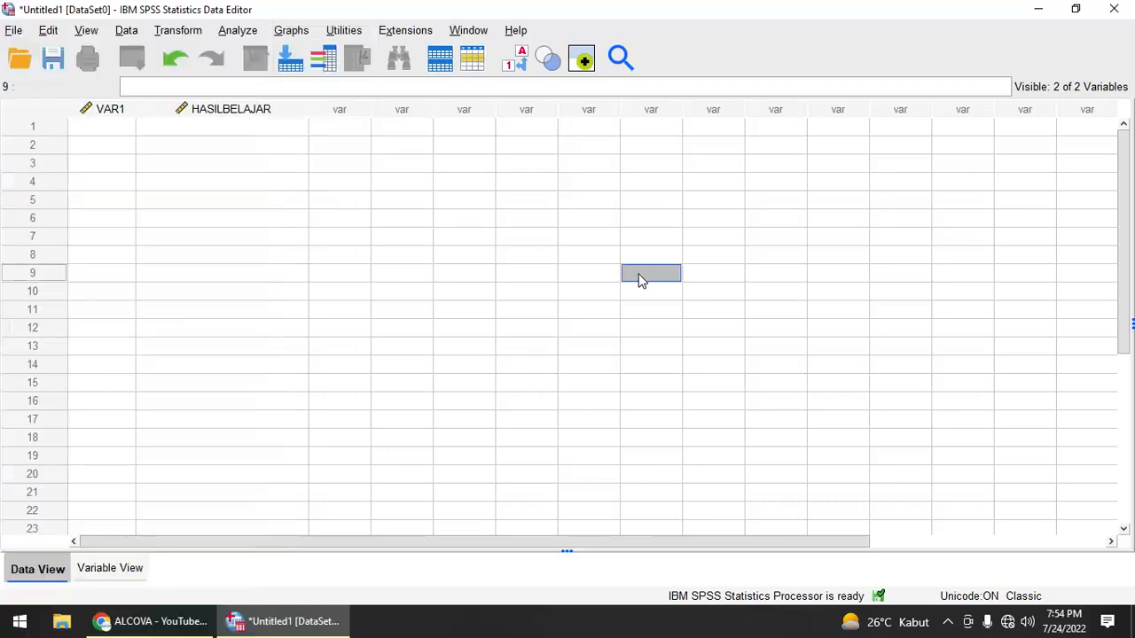
click(342, 182)
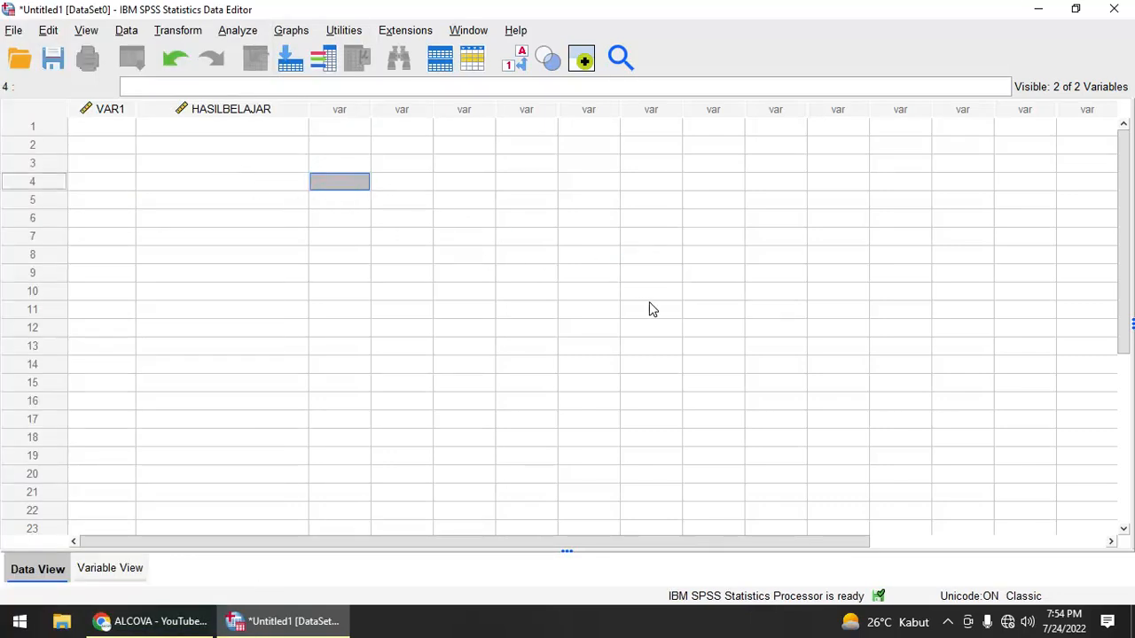
click(113, 129)
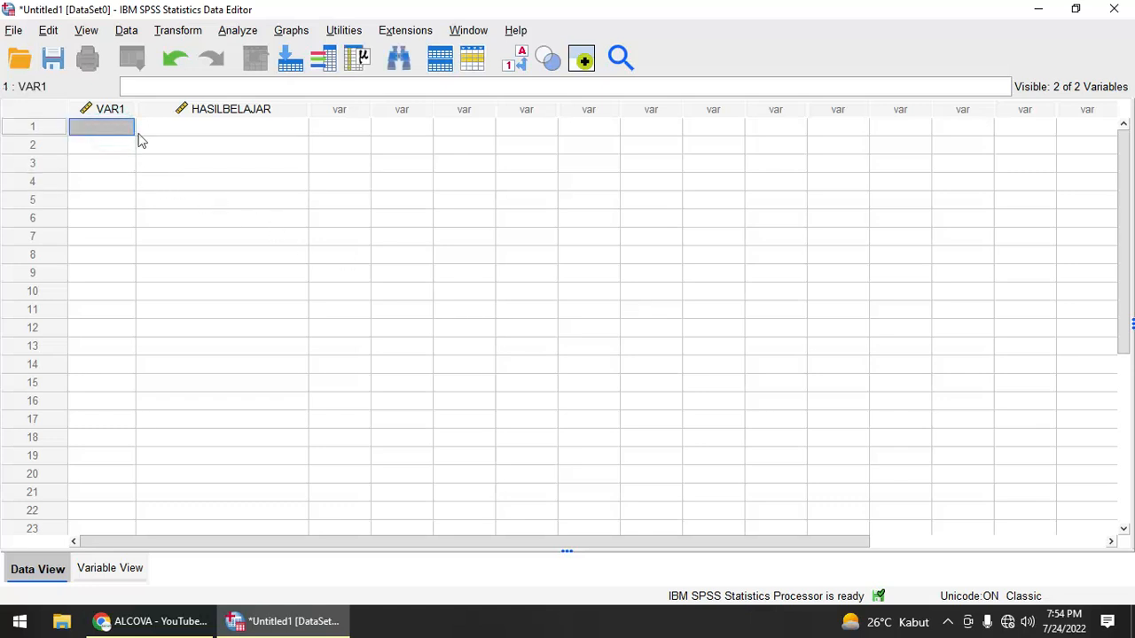
click(13, 32)
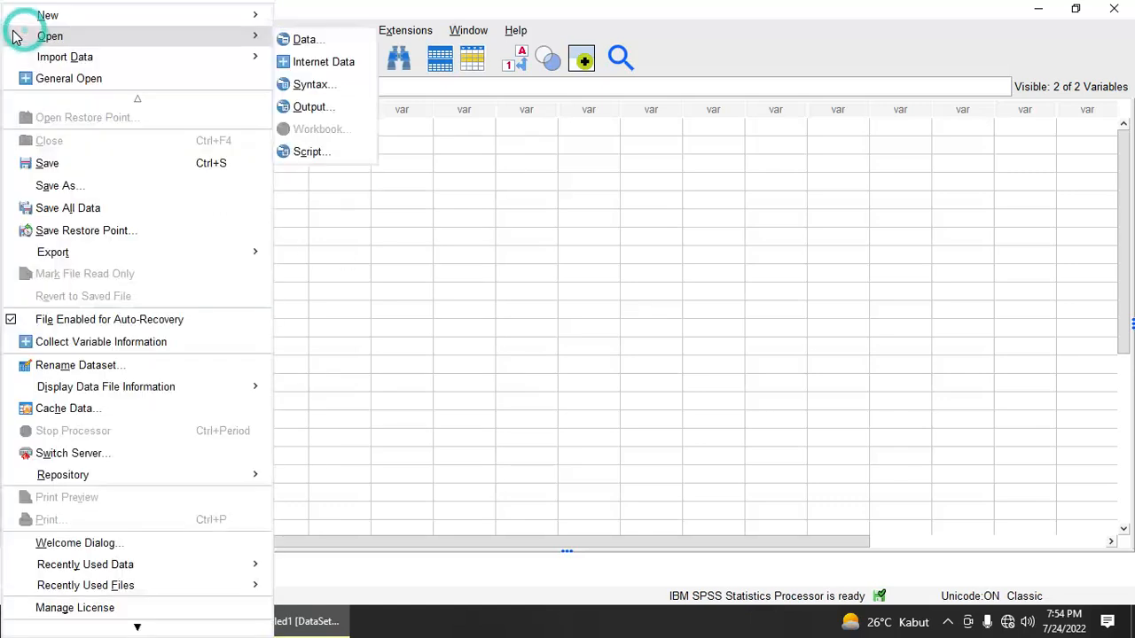
click(688, 329)
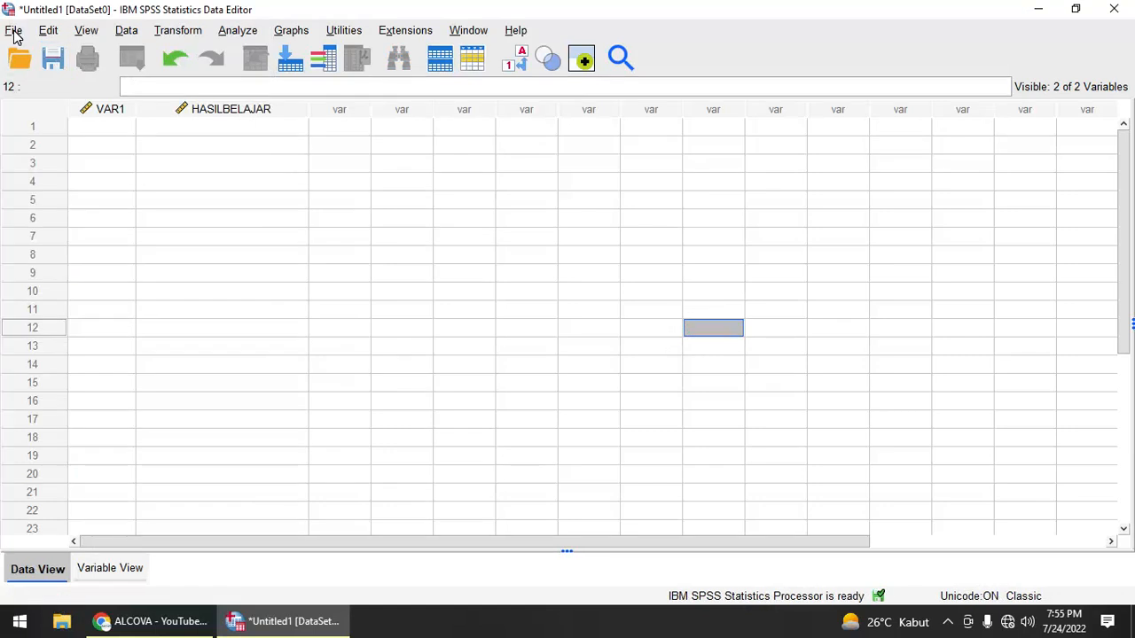
click(14, 32)
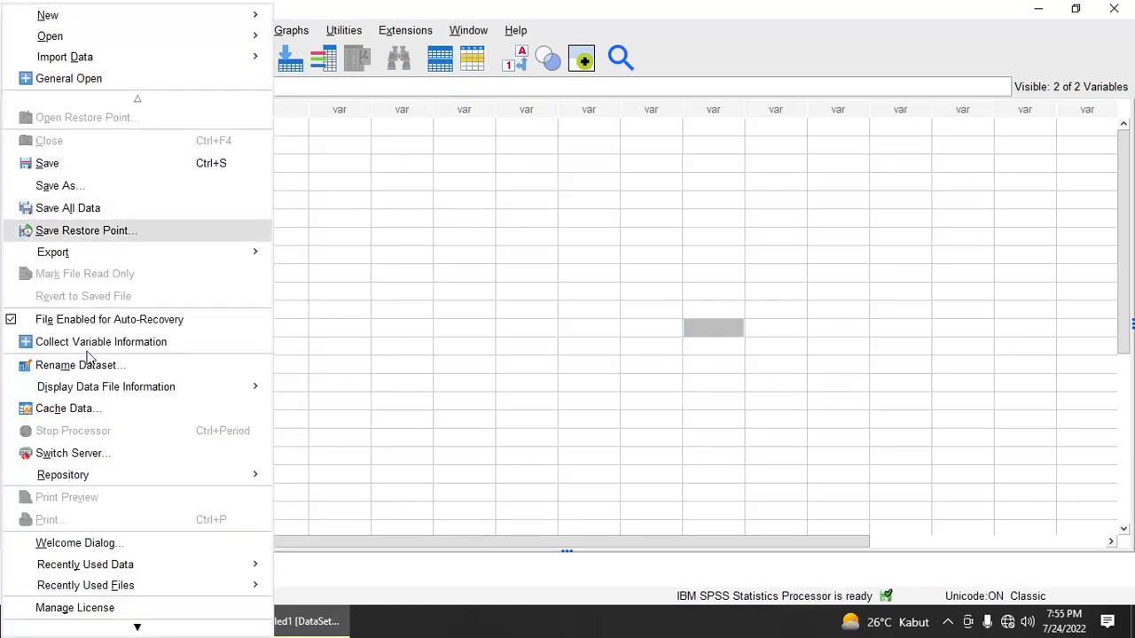
click(443, 277)
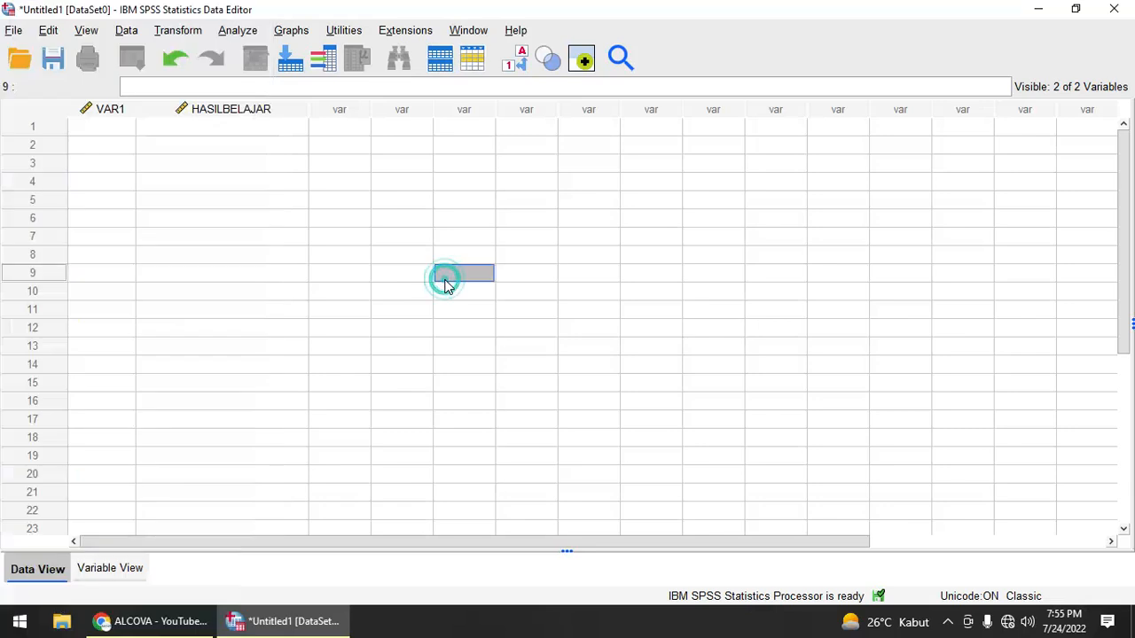
Survey the available editing, viewing, data transformation, statistical analysis and utility commands without running any of them.
click(47, 30)
click(425, 218)
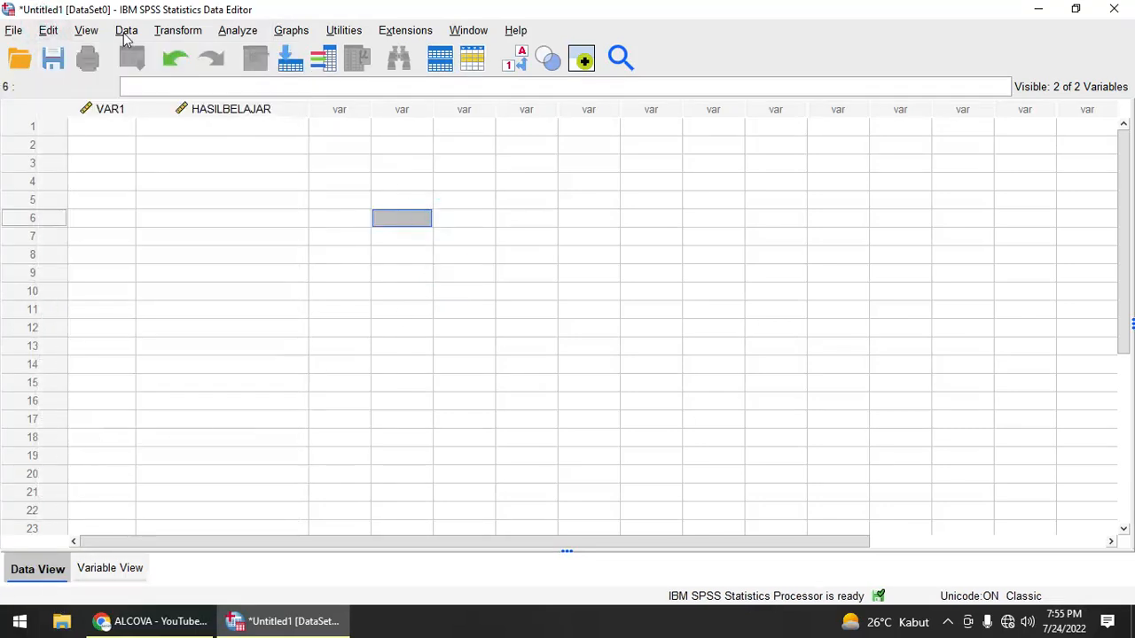
click(86, 30)
click(529, 200)
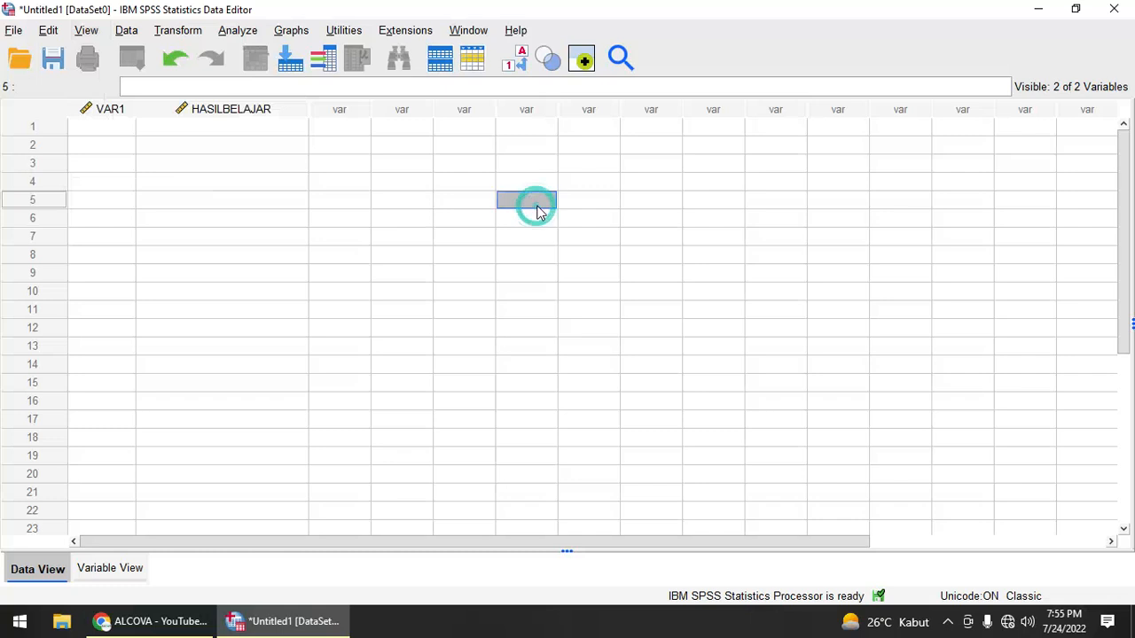
click(177, 32)
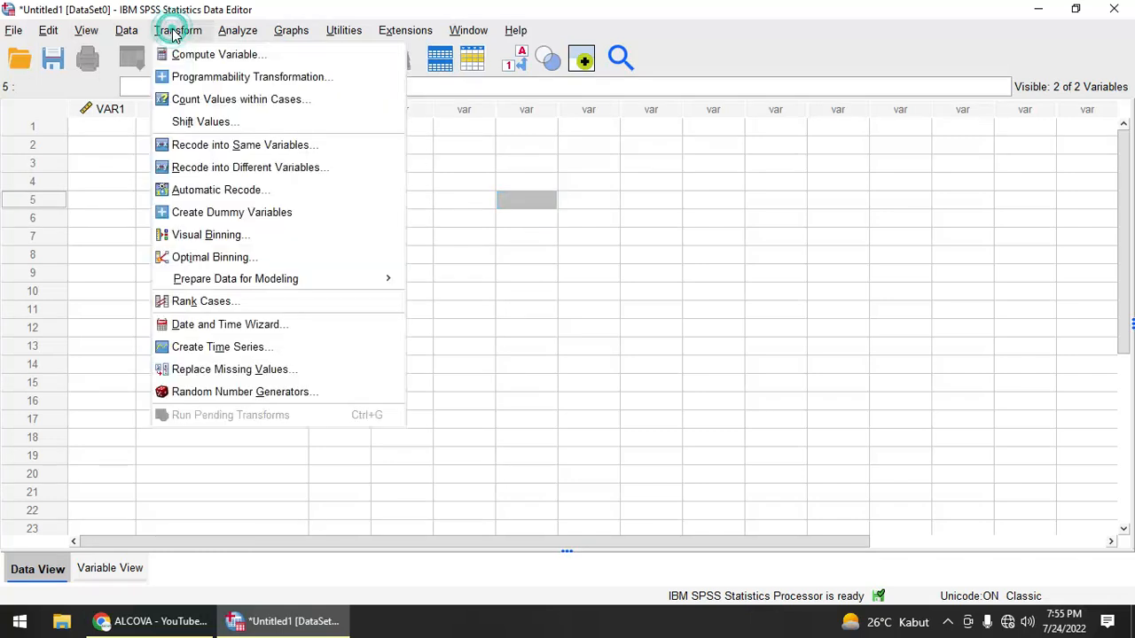
click(567, 280)
click(240, 32)
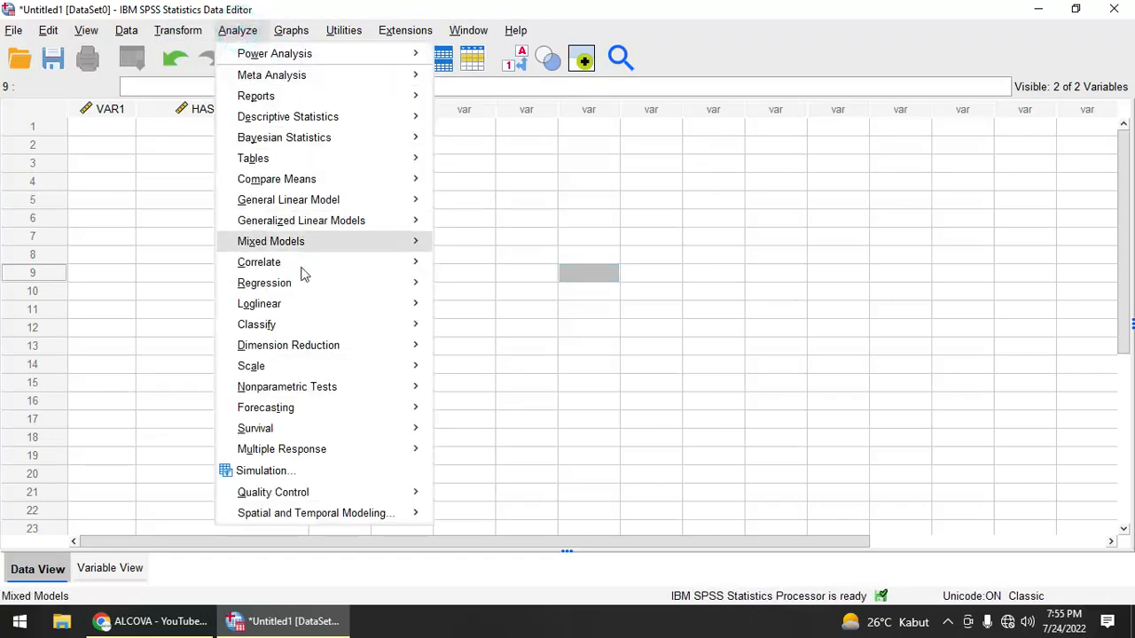
click(576, 182)
click(343, 31)
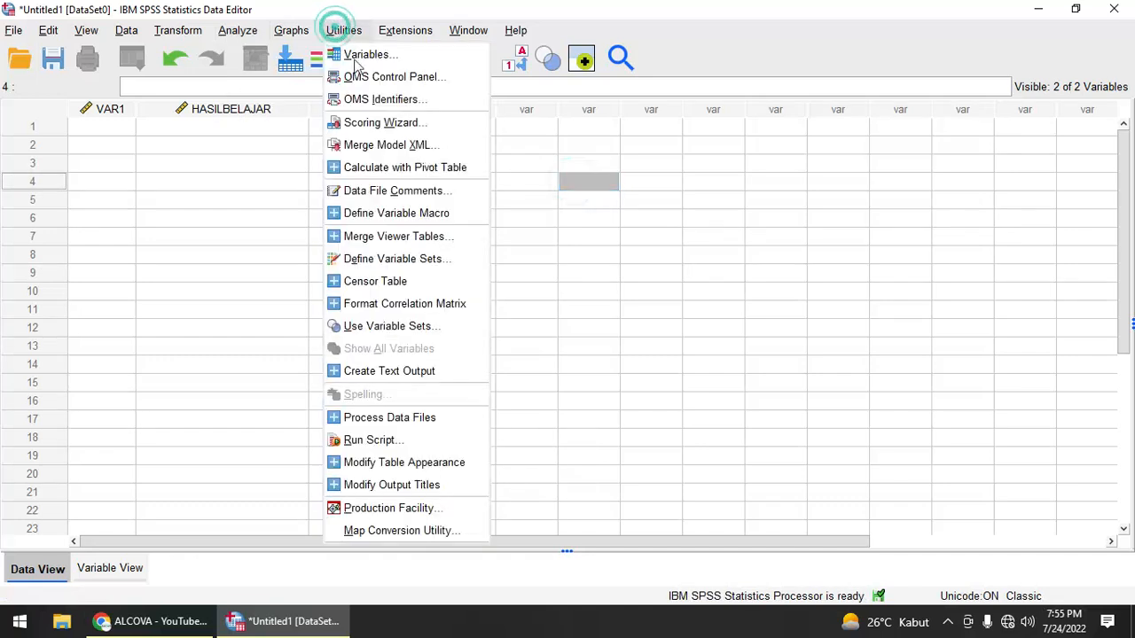
click(589, 273)
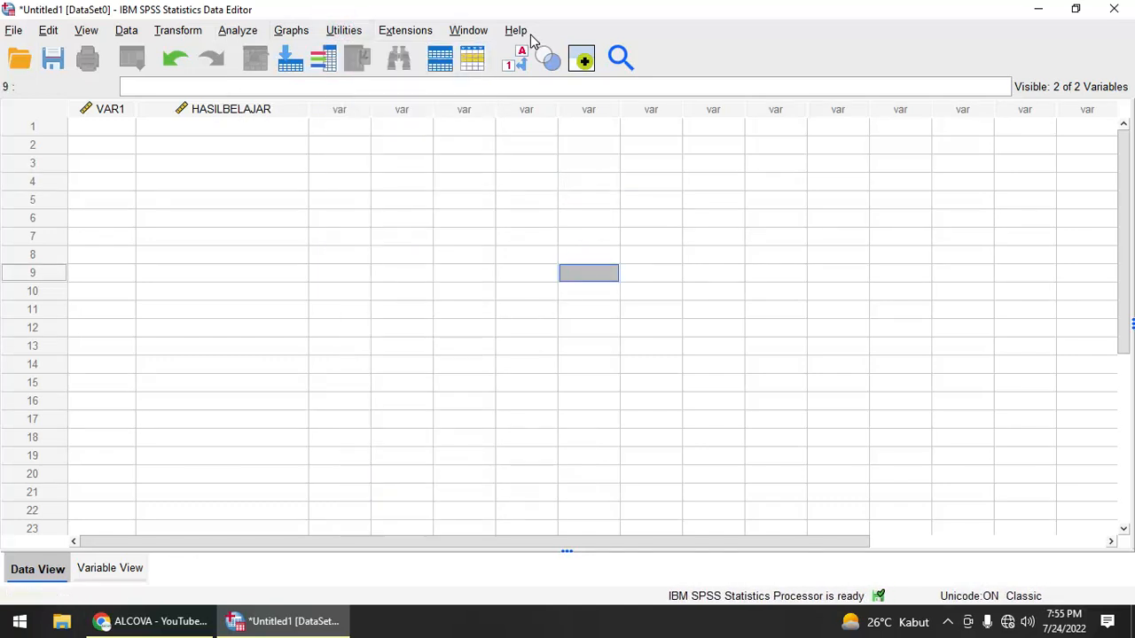
click(596, 298)
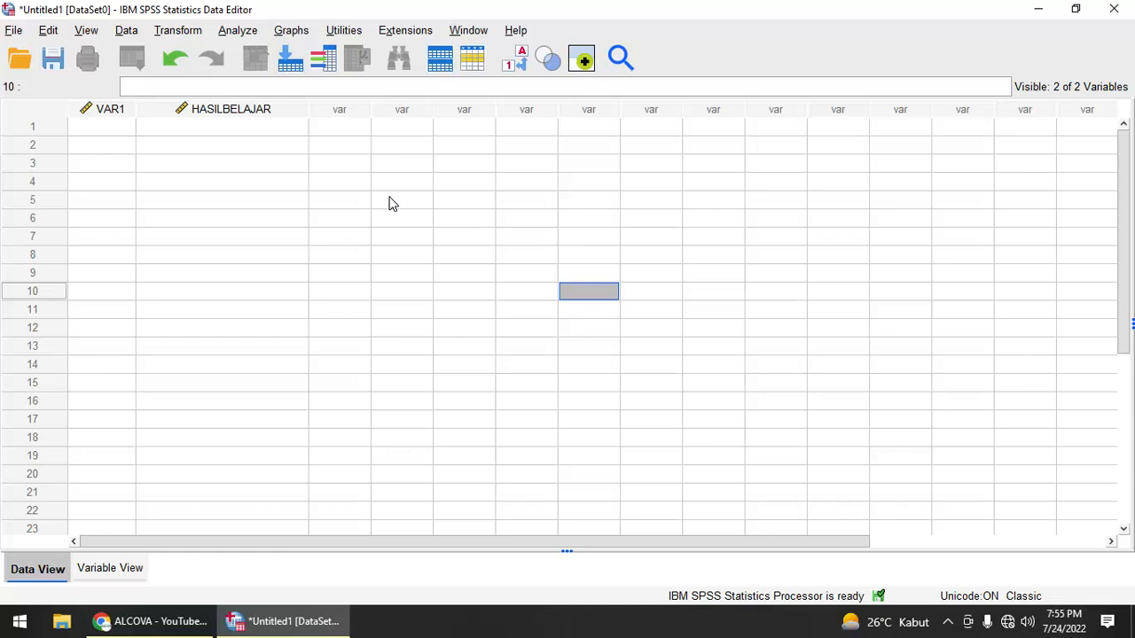
click(551, 200)
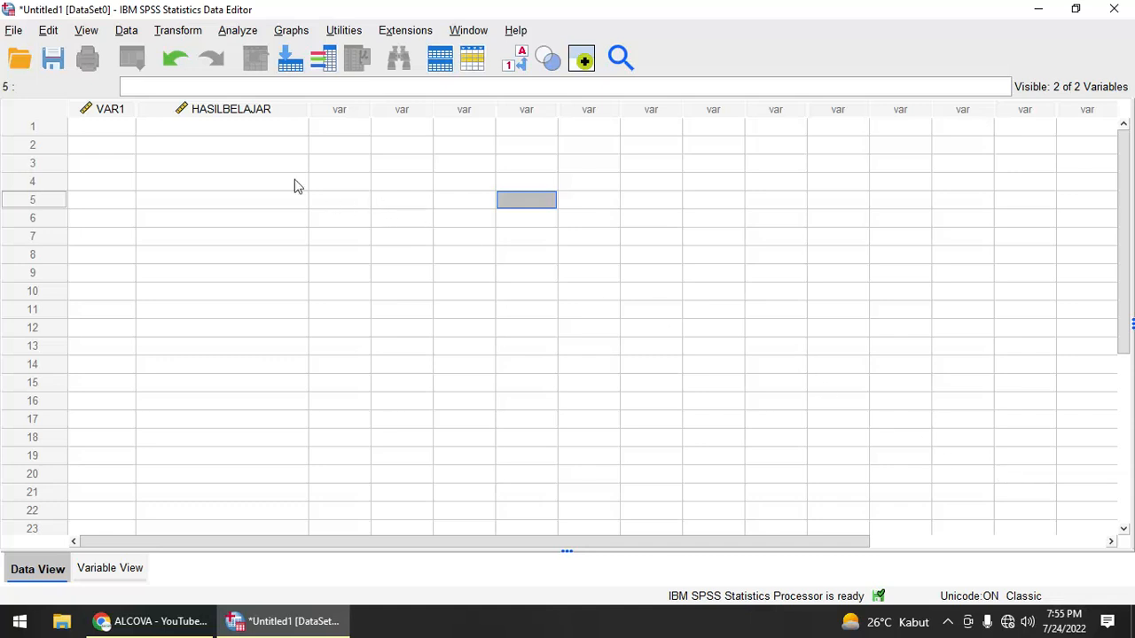
Widen the VAR1 column in the Data View to about the width of the HASILBELAJAR column.
drag(136, 108, 248, 113)
click(553, 236)
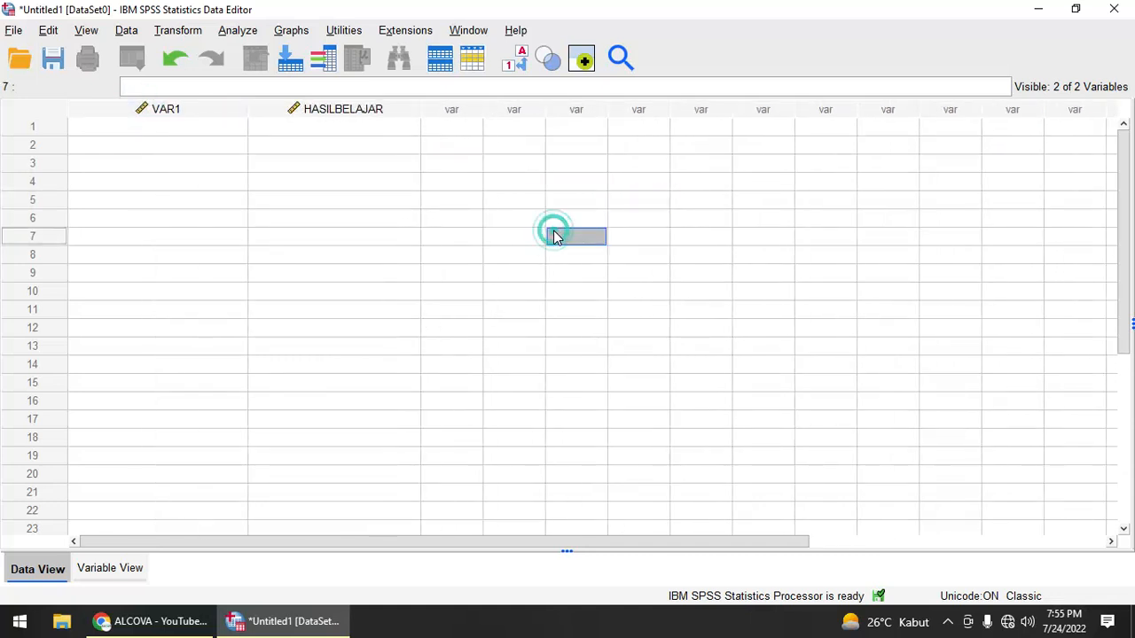
click(450, 200)
Close the untitled dataset's Data Editor and exit SPSS Statistics to the desktop.
click(1113, 9)
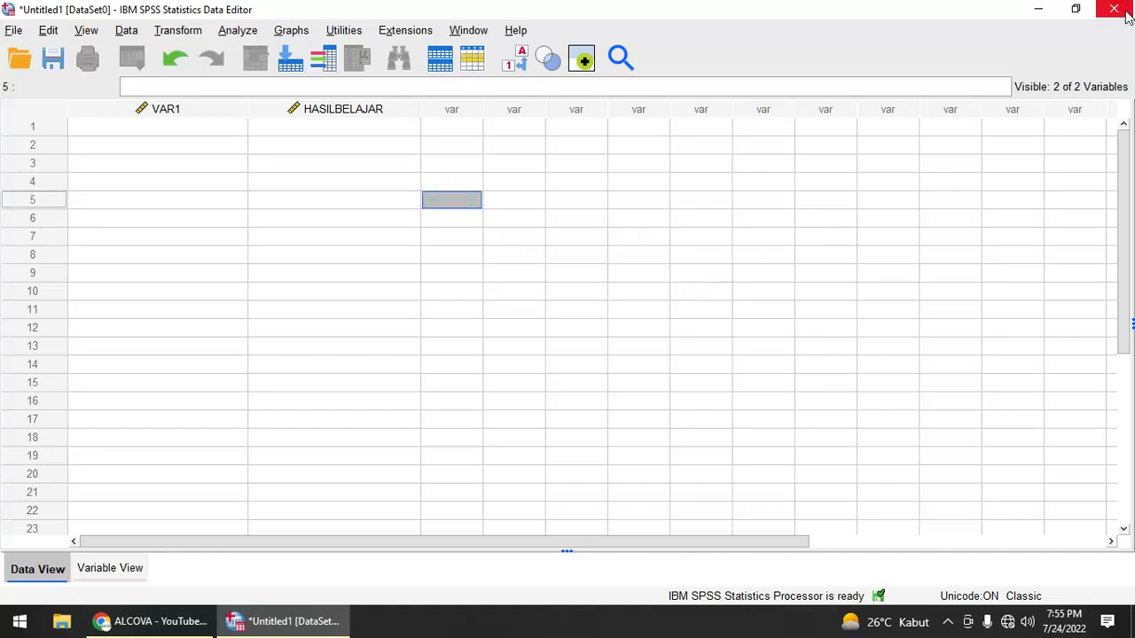
click(572, 351)
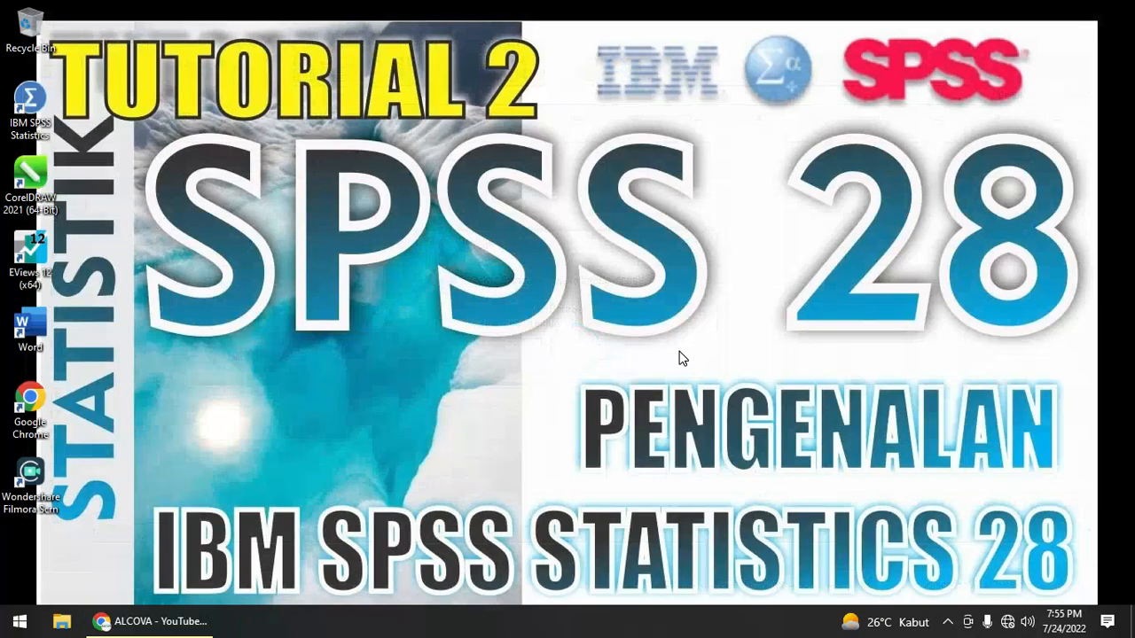
right_click(587, 131)
click(614, 183)
click(948, 622)
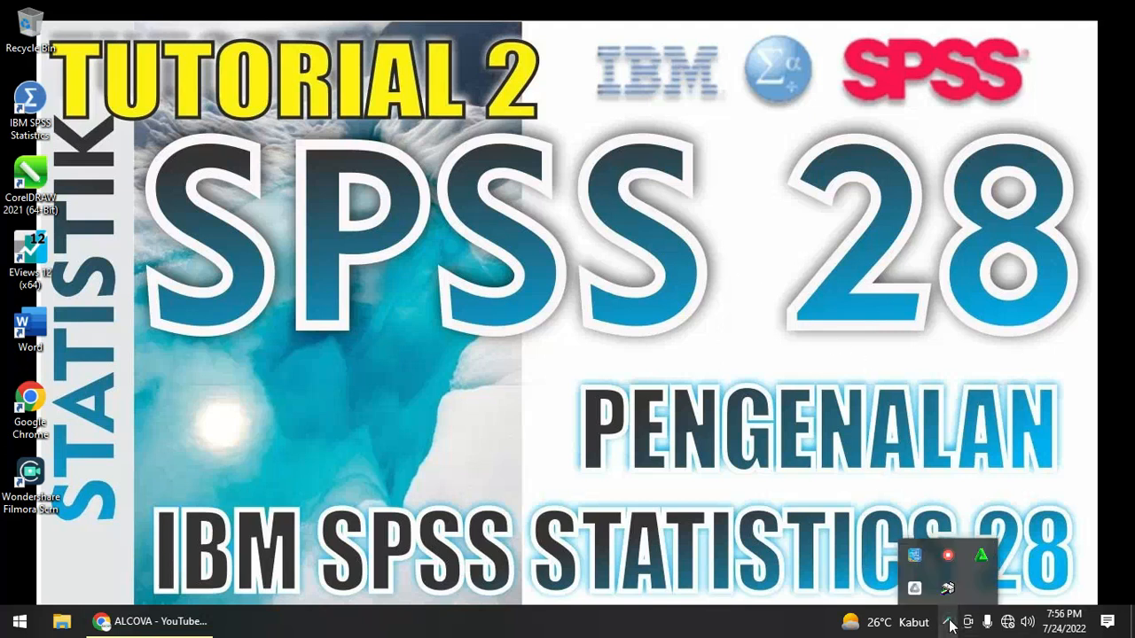
right_click(949, 559)
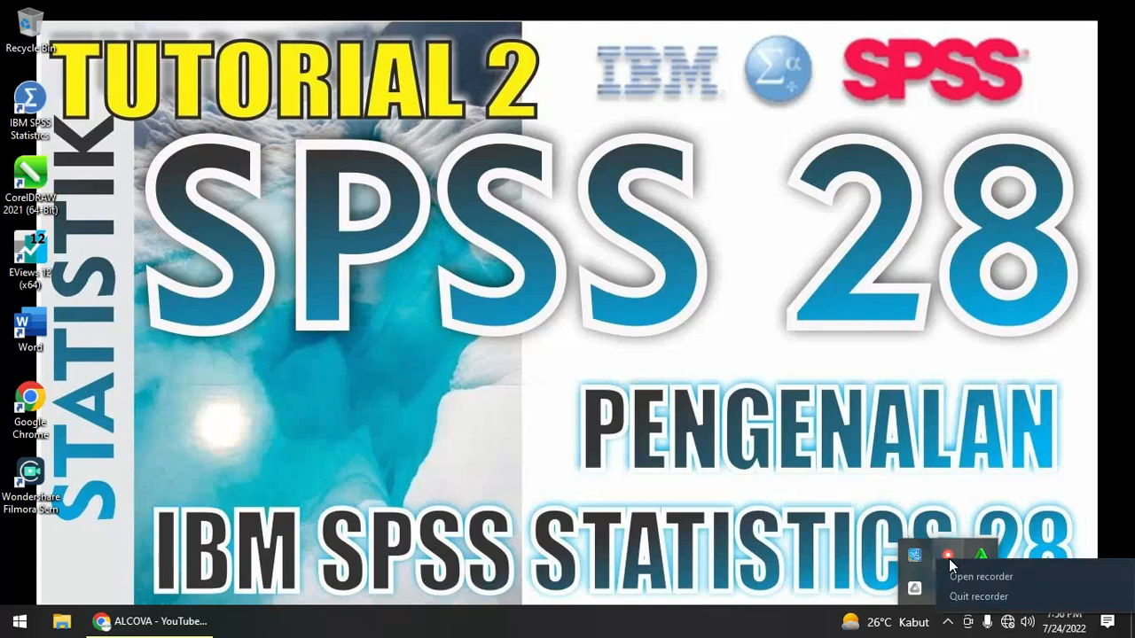
click(980, 576)
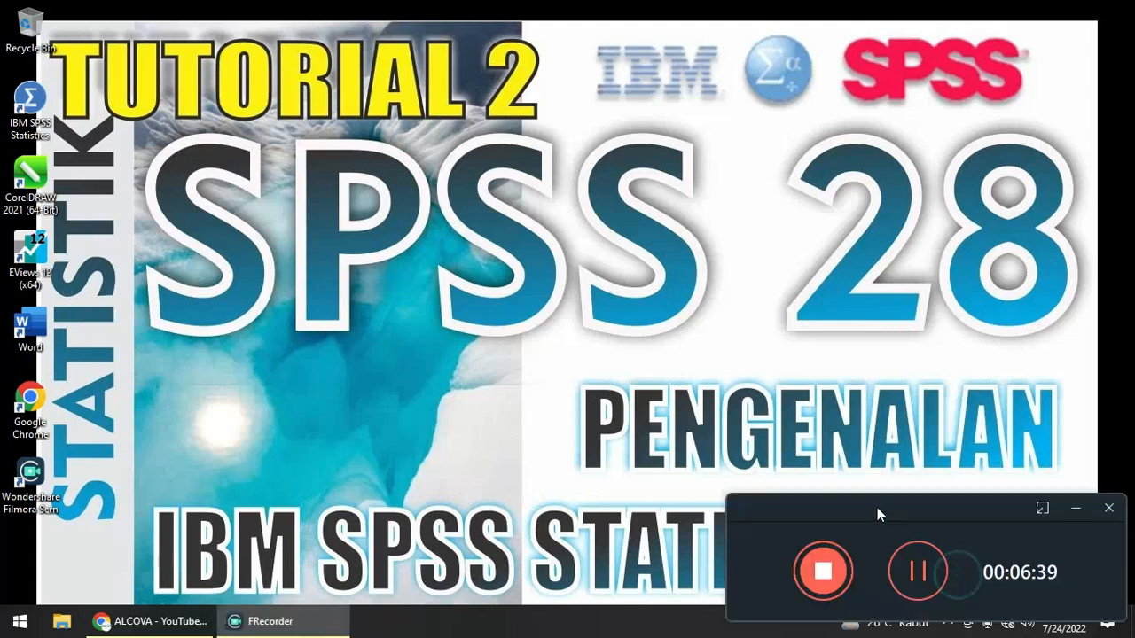